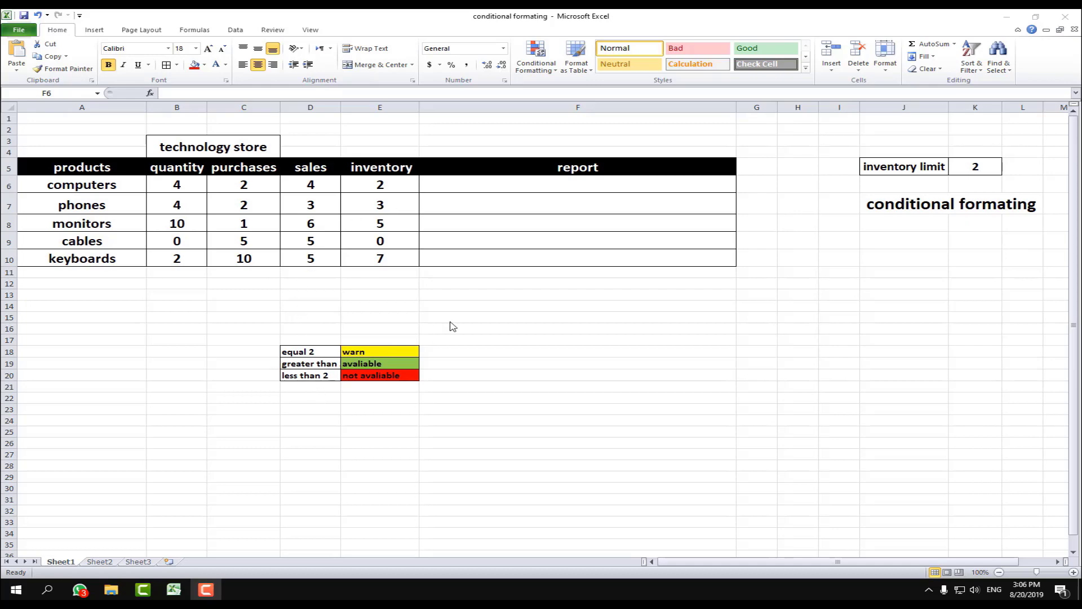
# Start a formula in the computers row's report cell F6 with an IF that returns "warn" when E6=2
pyautogui.click(498, 185)
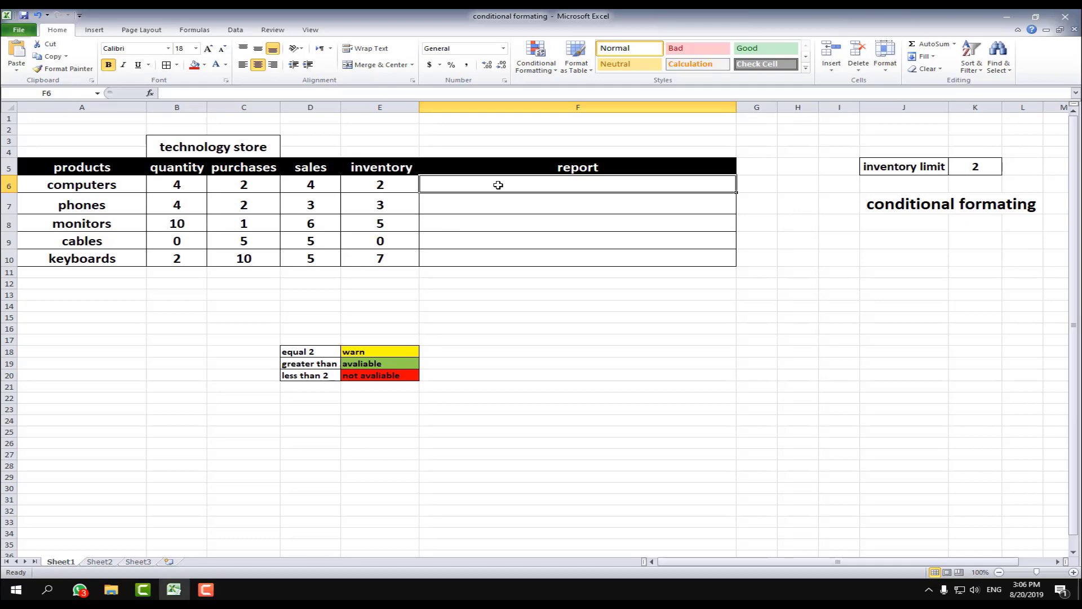
pyautogui.write('=')
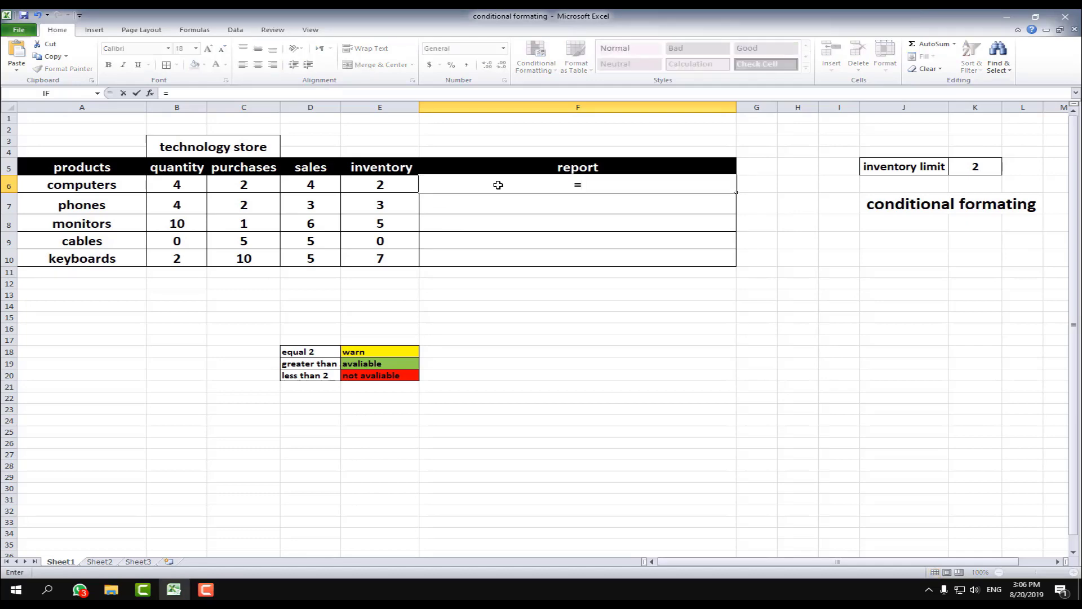
pyautogui.write('if')
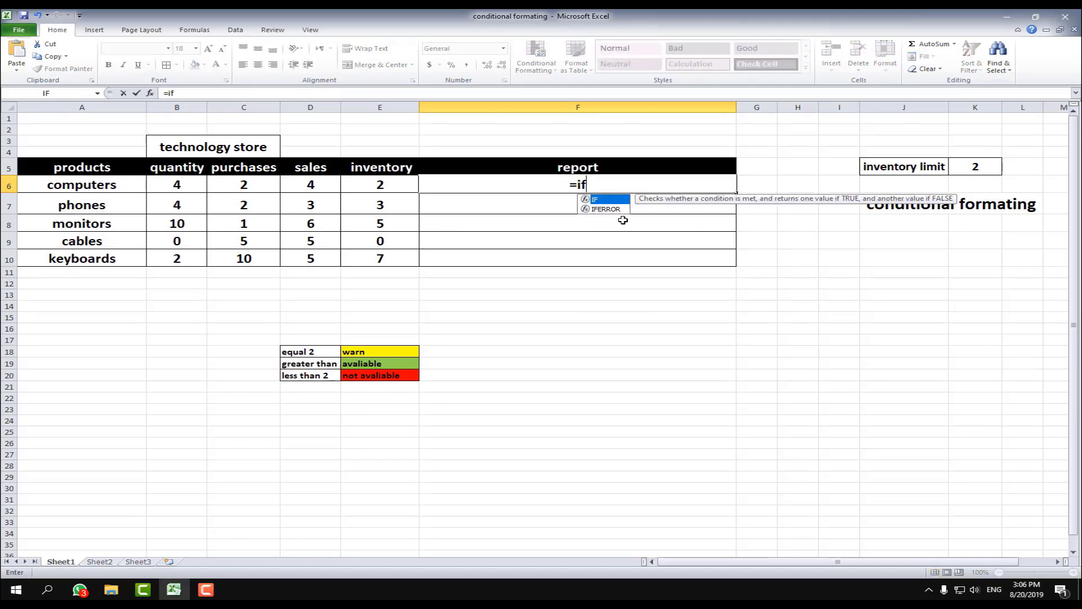
pyautogui.doubleClick(607, 200)
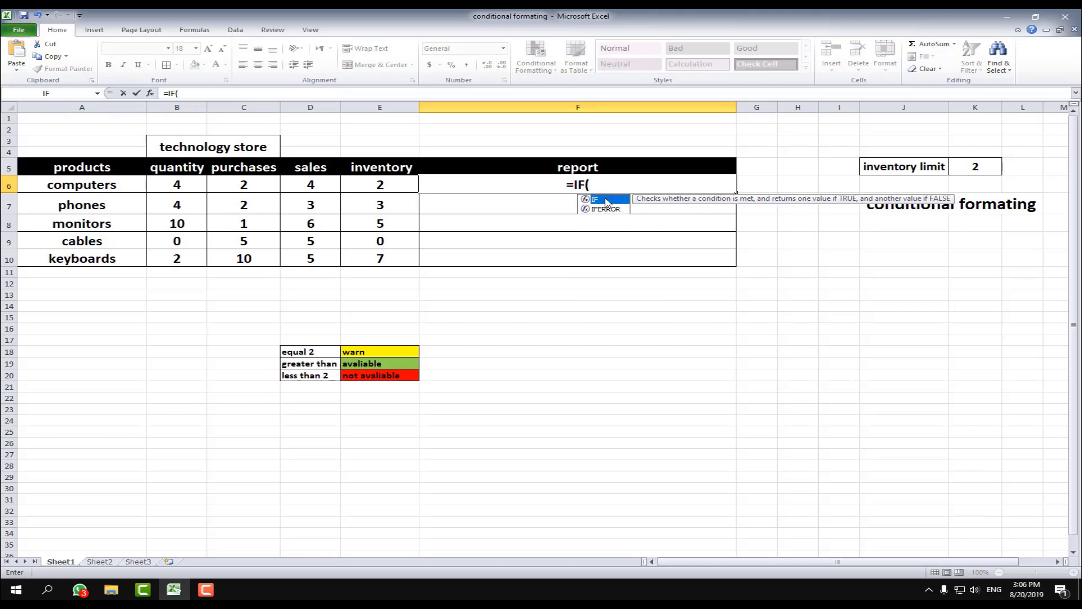
pyautogui.click(395, 186)
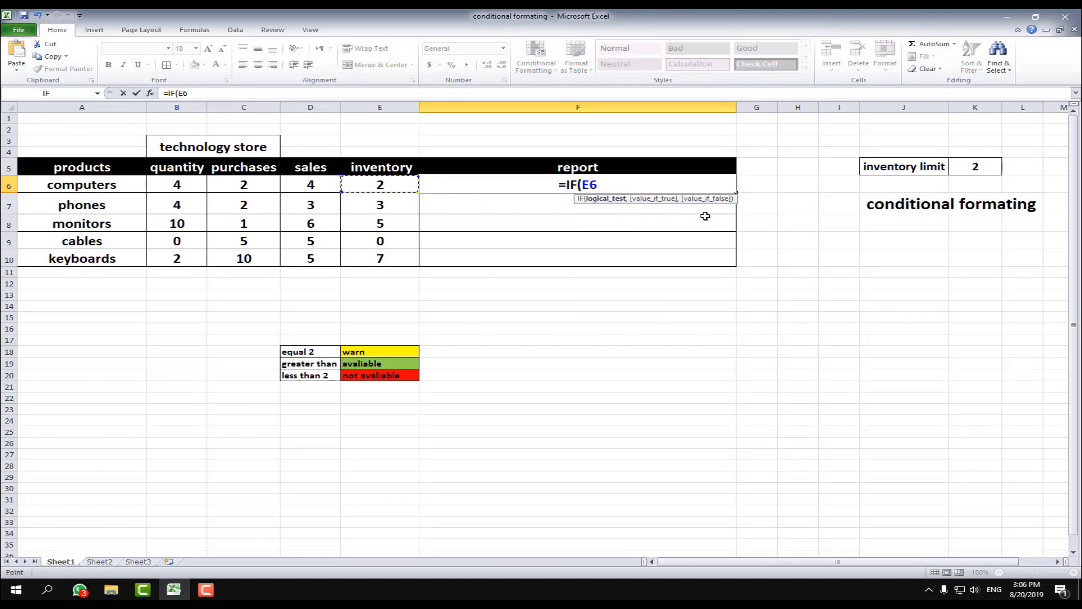
pyautogui.write('=')
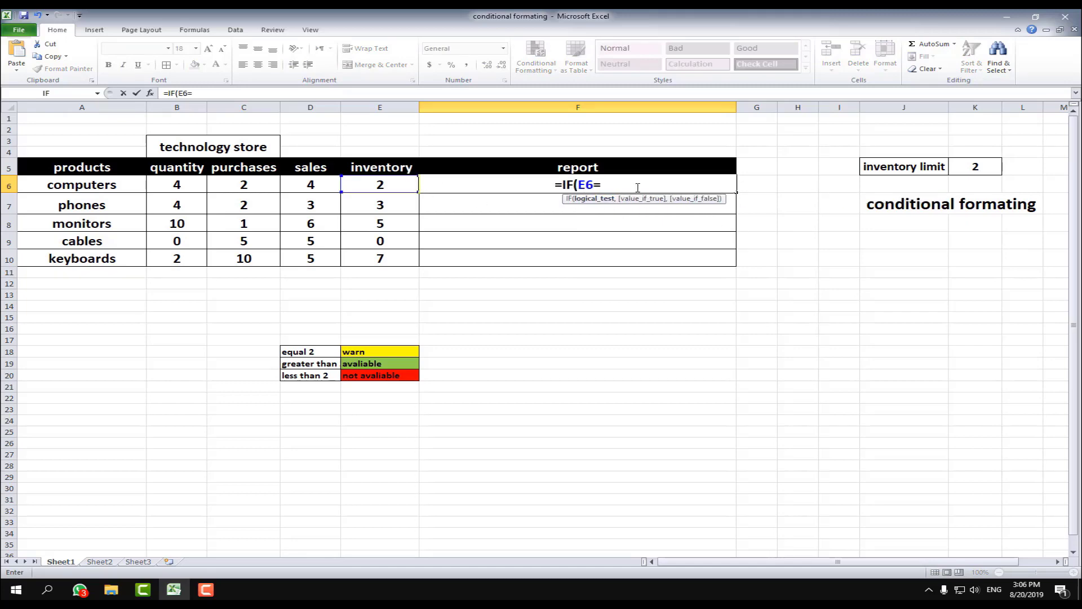
pyautogui.write('2')
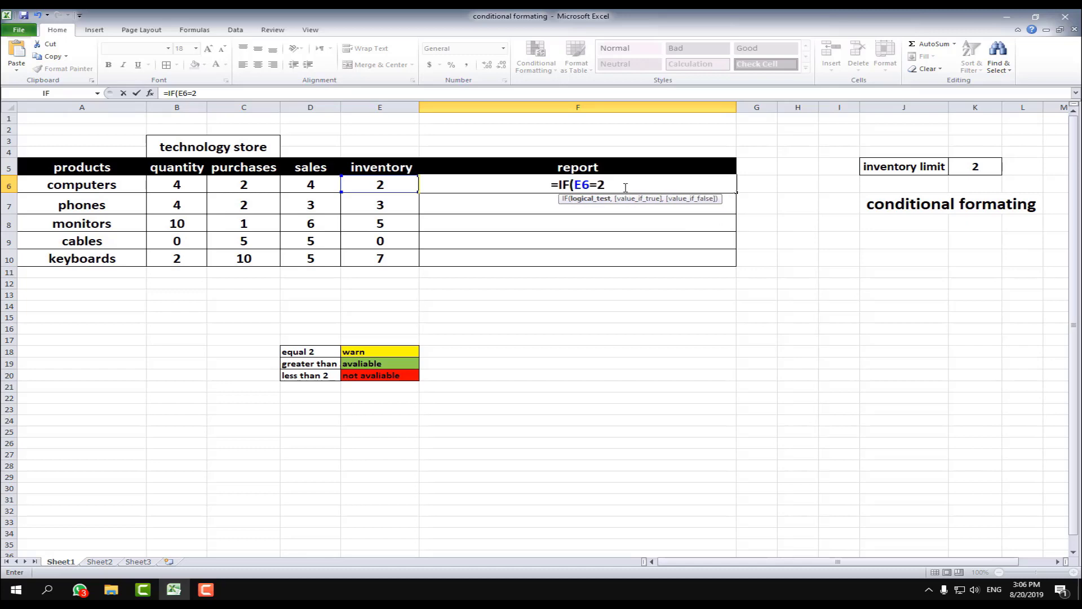
pyautogui.write(',')
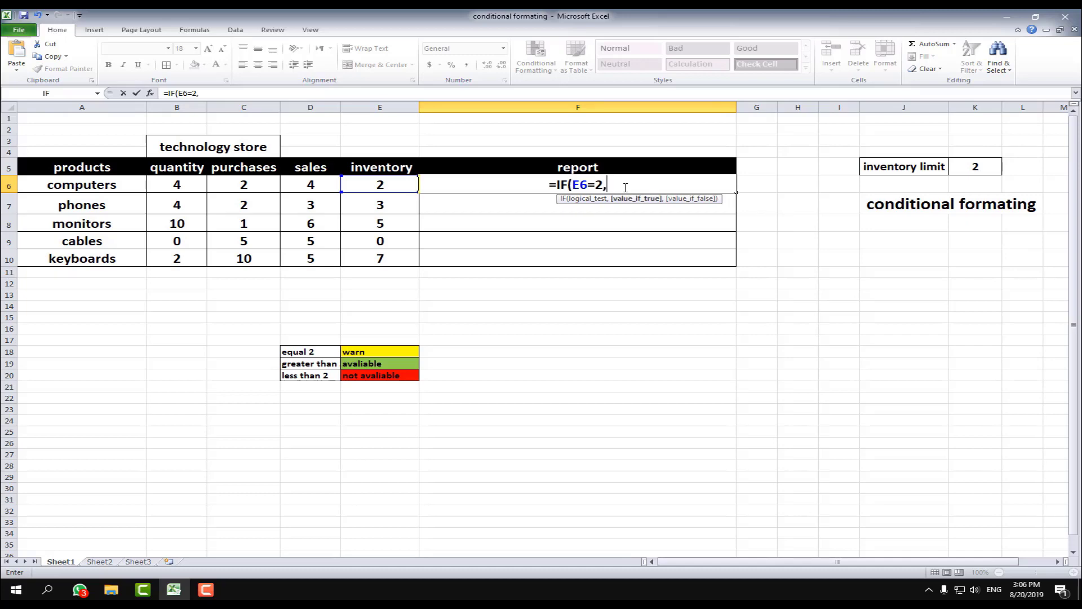
pyautogui.write('"')
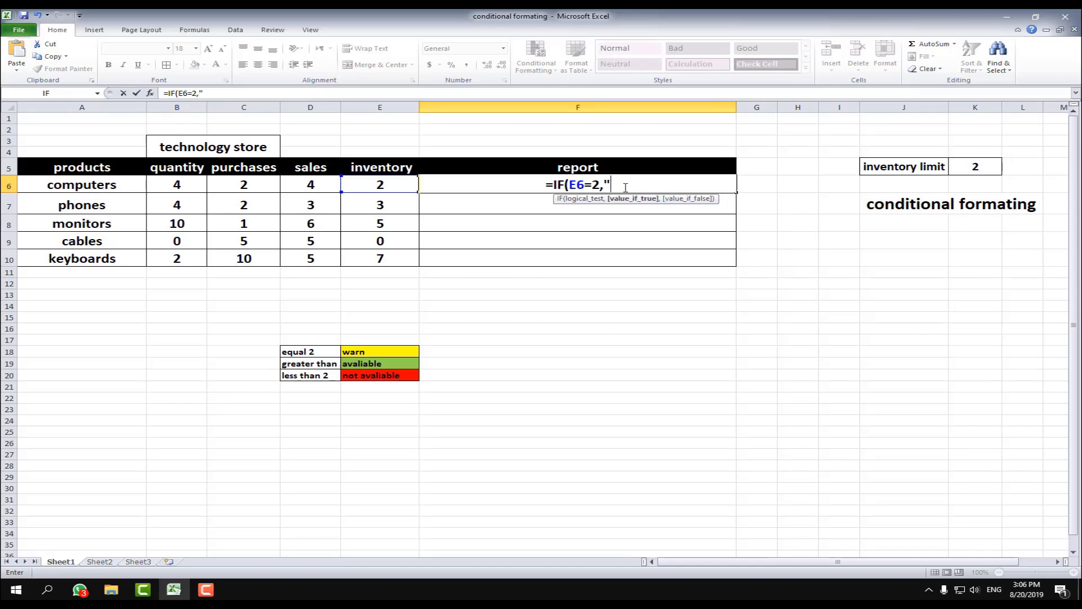
pyautogui.write('warn')
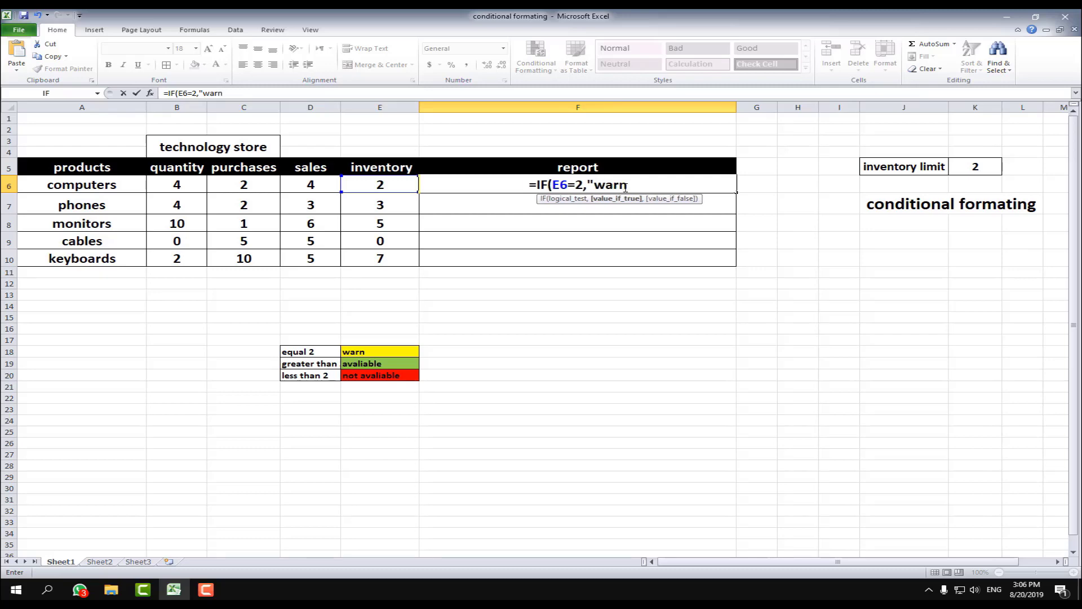
pyautogui.write('"')
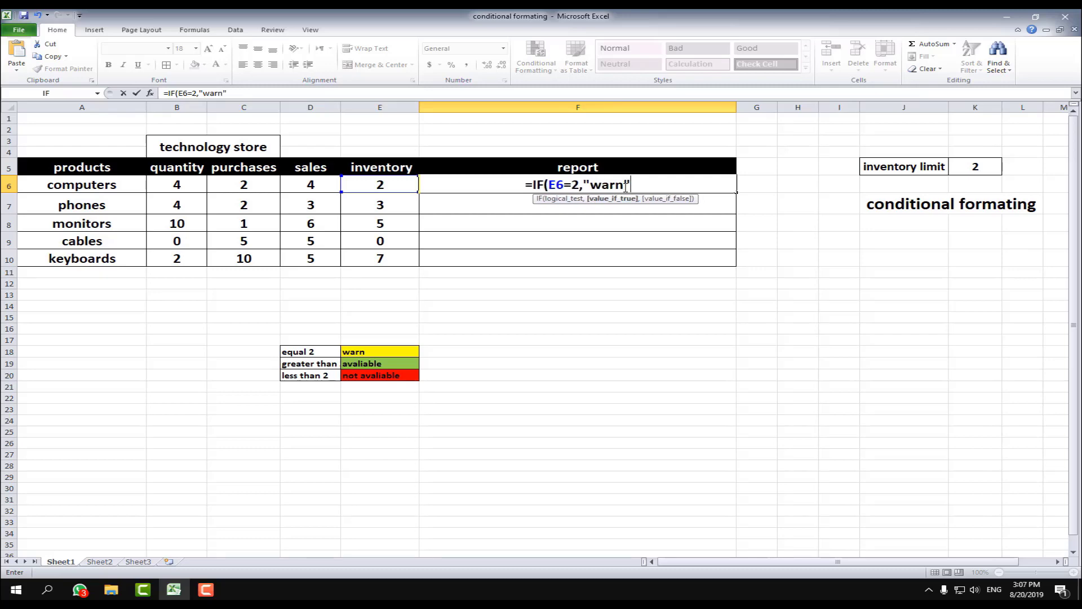
pyautogui.write(',')
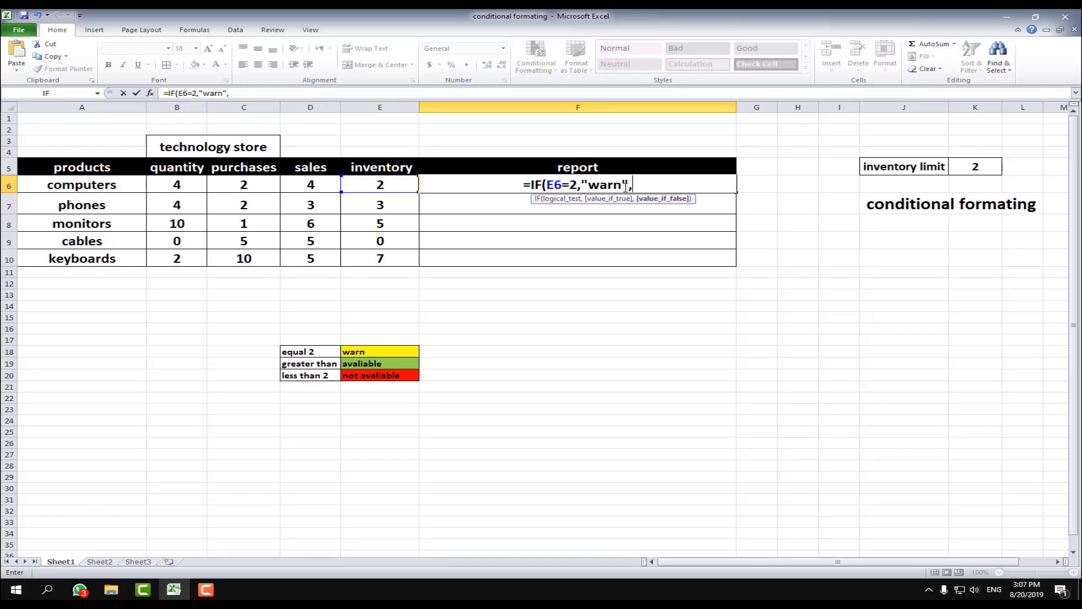
# Nest a second IF as the false value of the F6 formula, returning "avaliable" when E6>2
pyautogui.write('if')
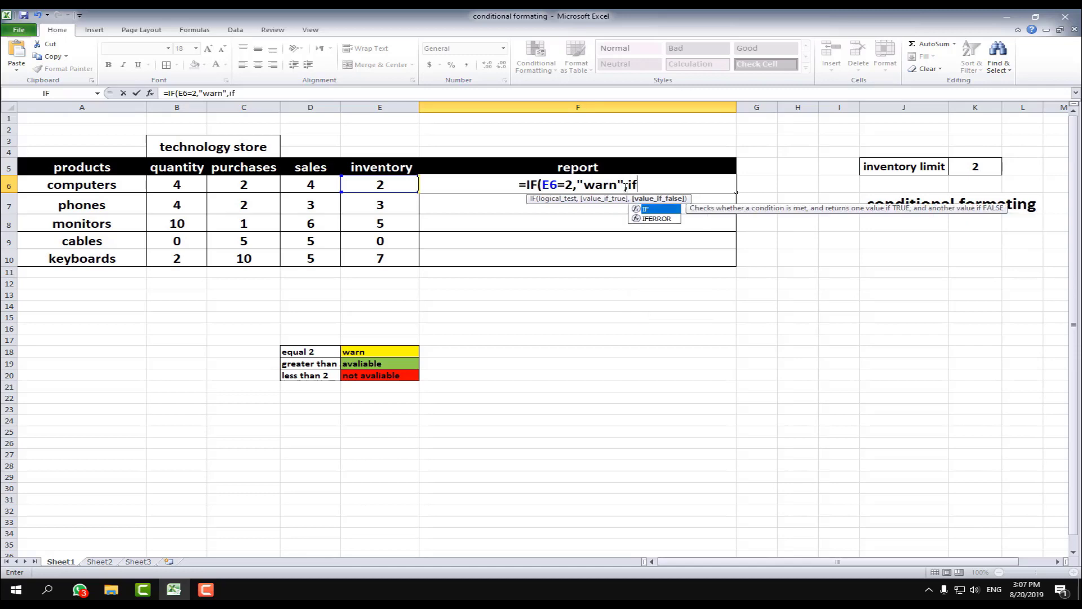
pyautogui.doubleClick(660, 210)
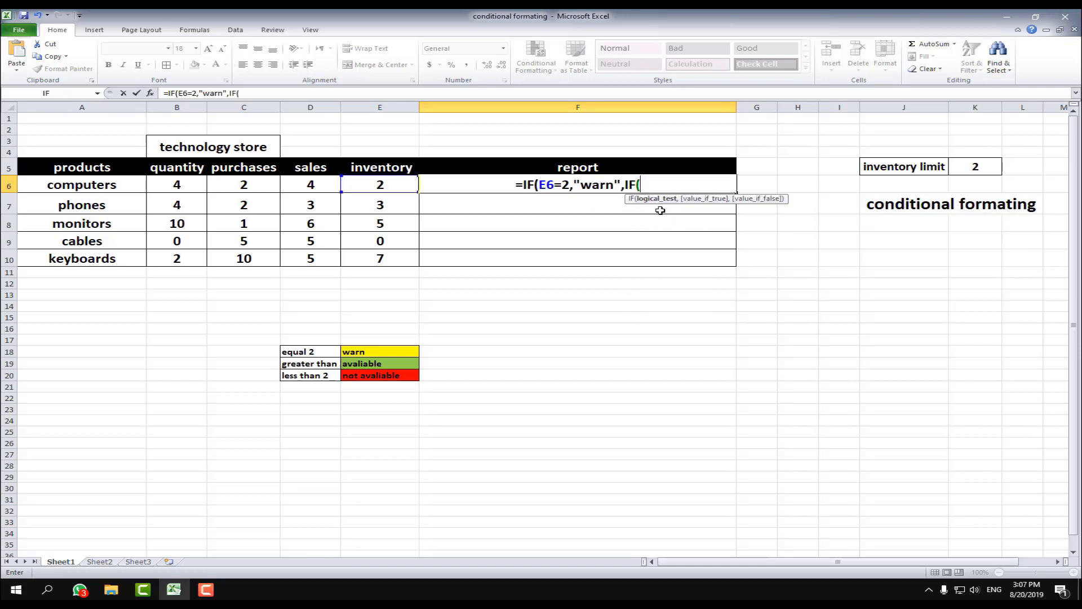
pyautogui.click(391, 184)
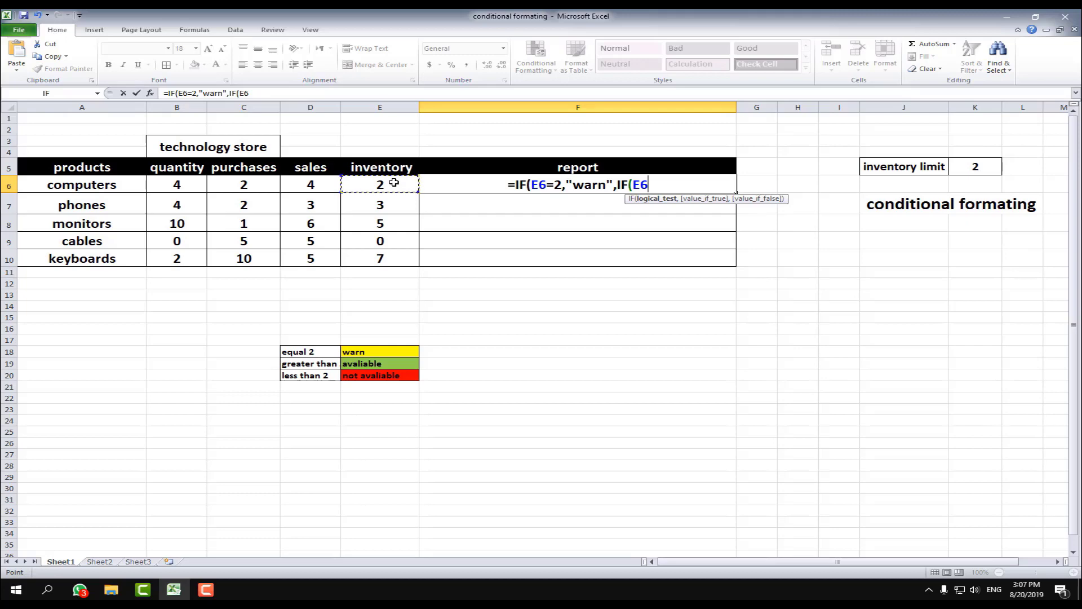
pyautogui.write('>')
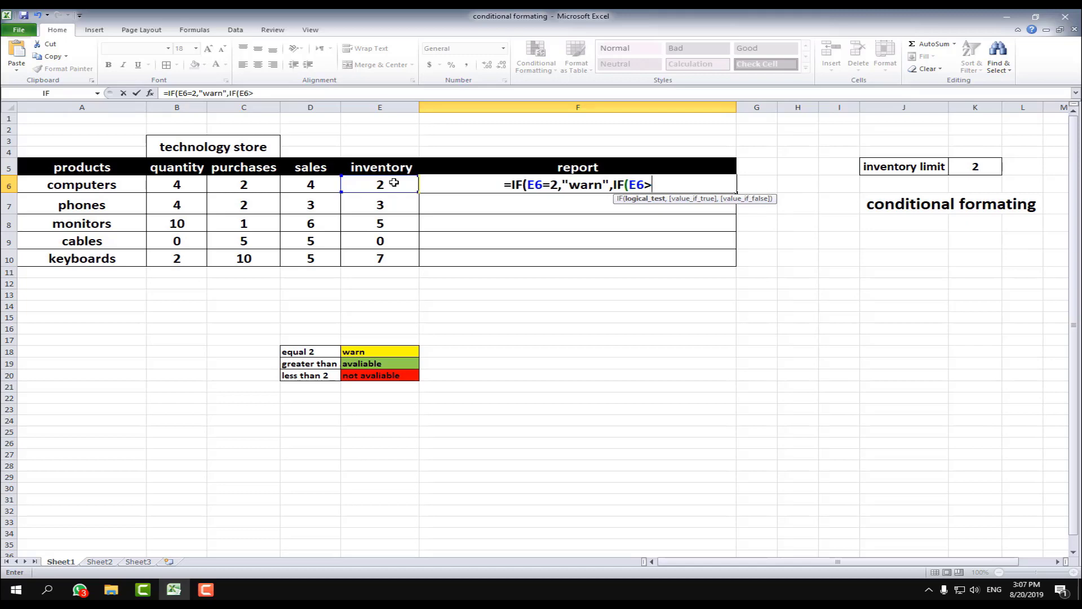
pyautogui.write('2')
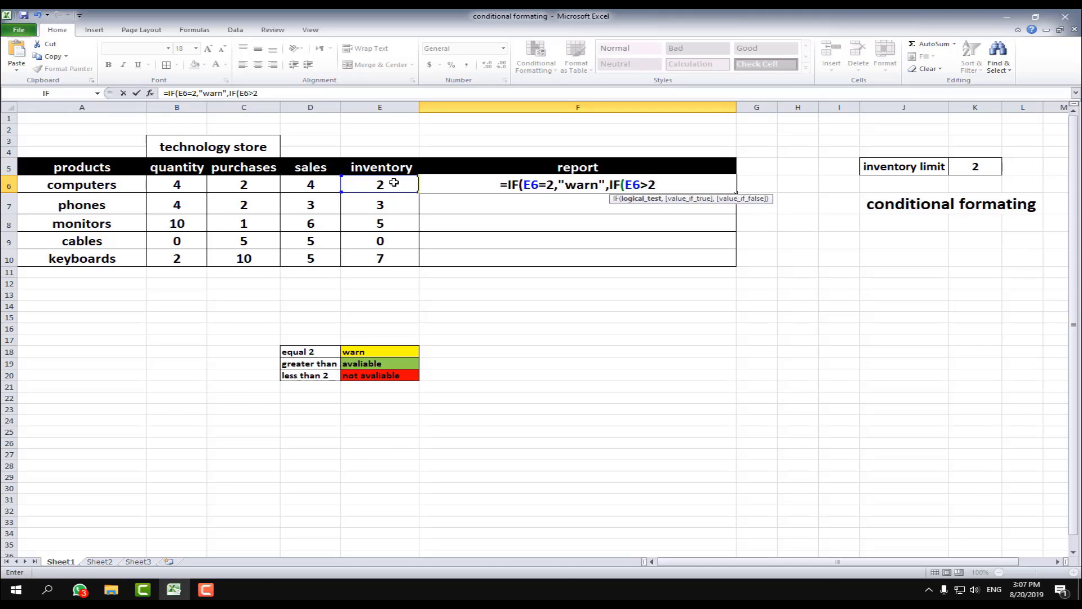
pyautogui.write(',')
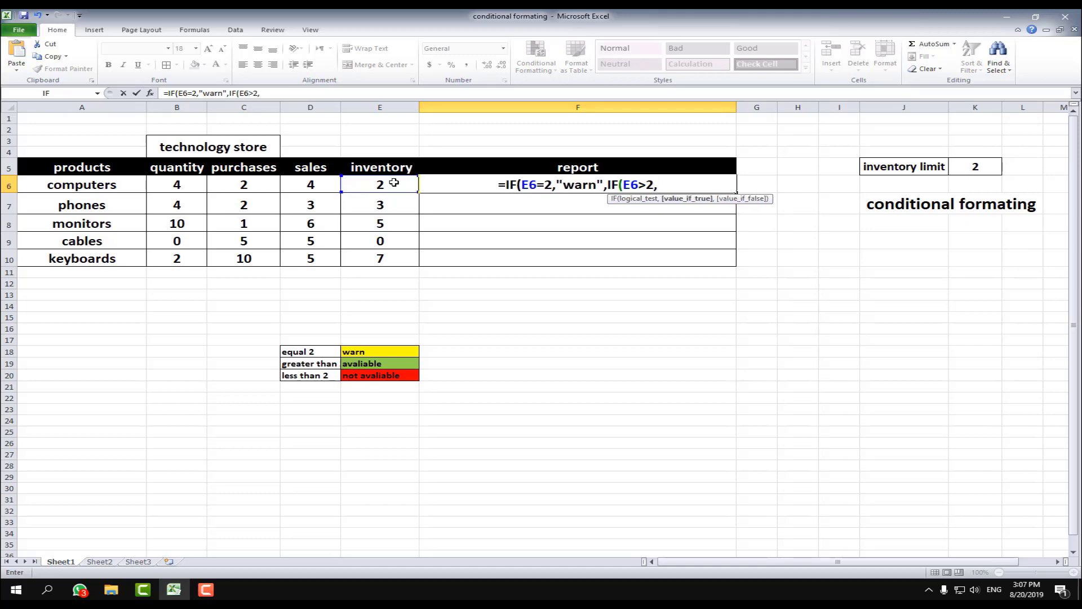
pyautogui.write('"')
pyautogui.write('aval')
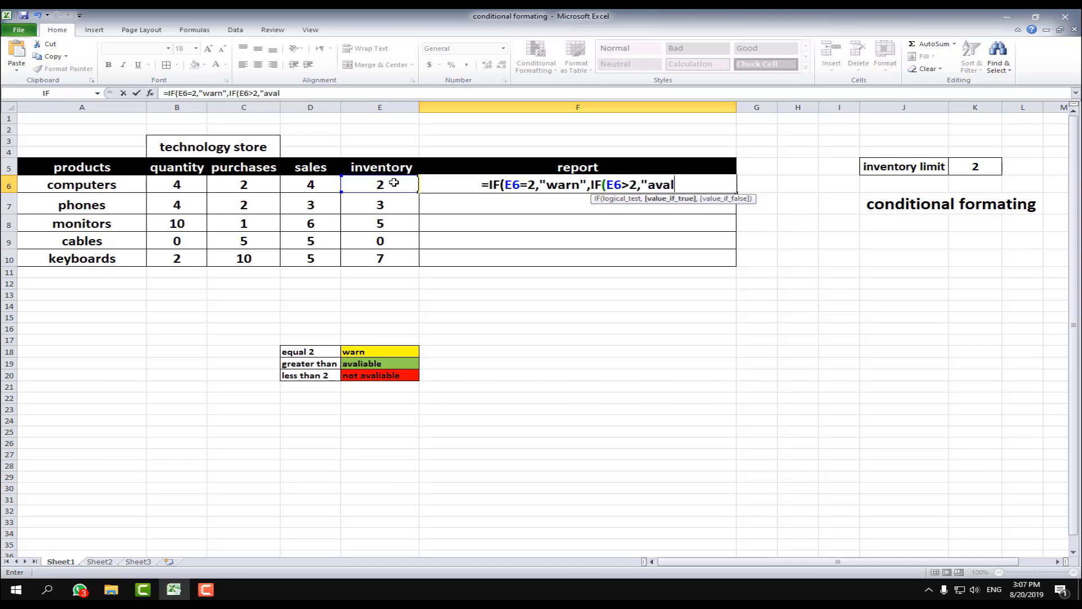
pyautogui.write('iable')
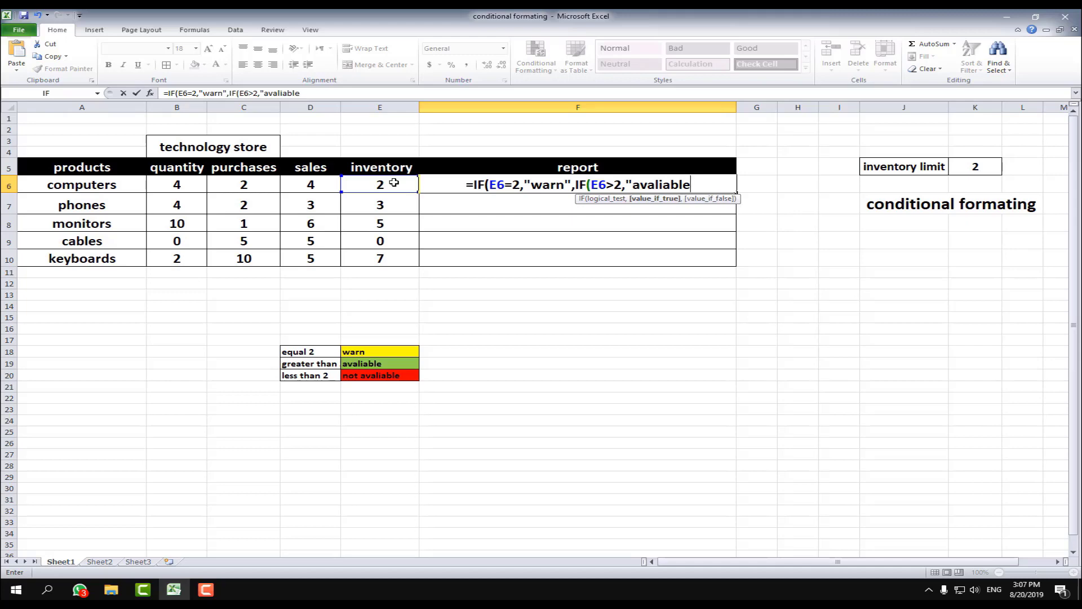
pyautogui.write('",')
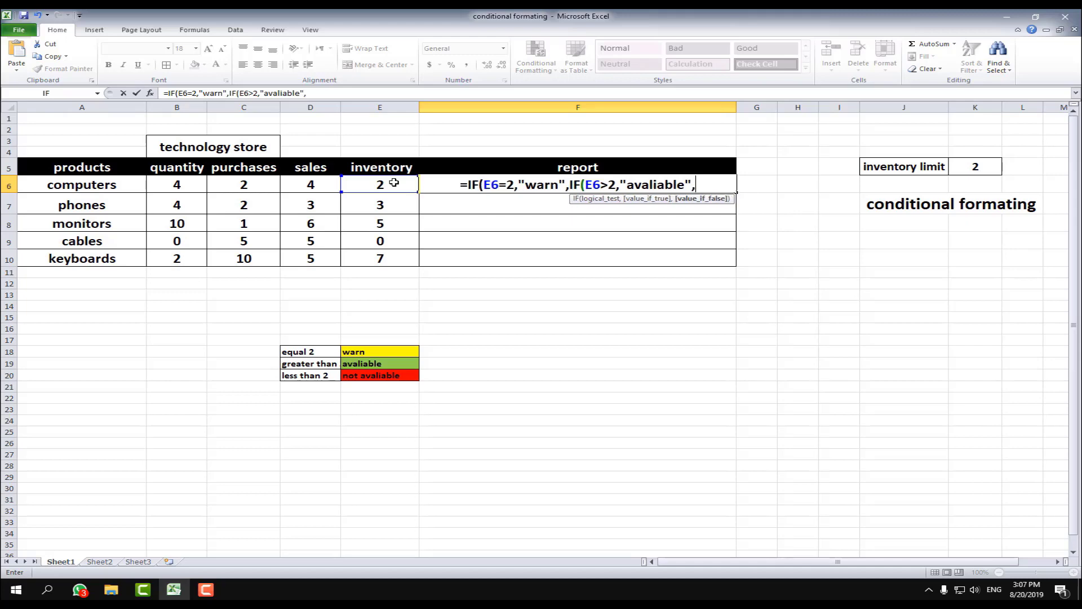
# Nest a third IF as the second IF's false value in F6, returning "not avaliable" when E6<2
pyautogui.write('if')
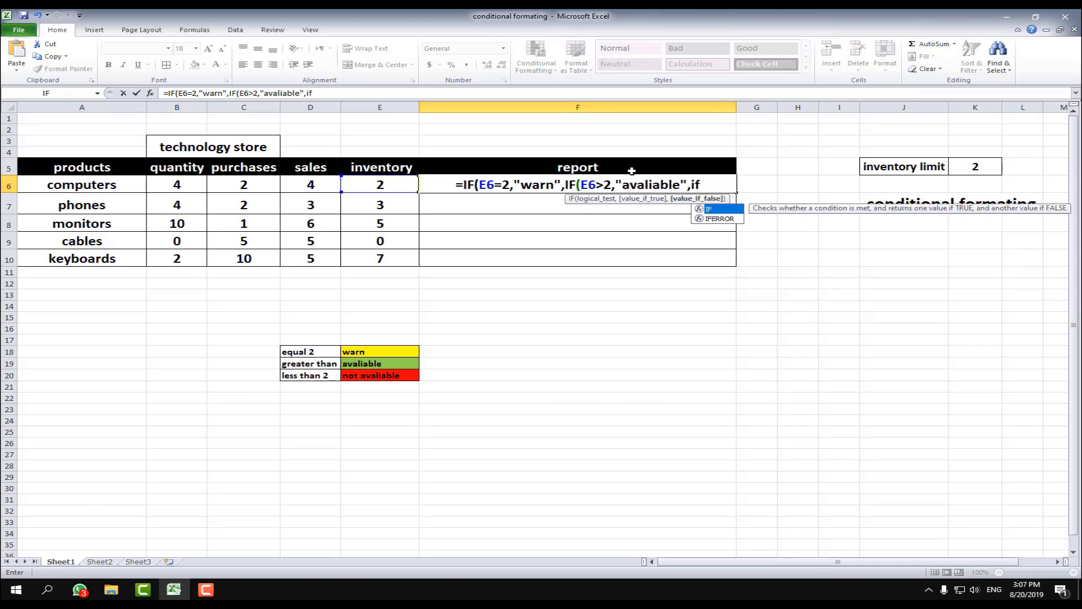
pyautogui.doubleClick(725, 208)
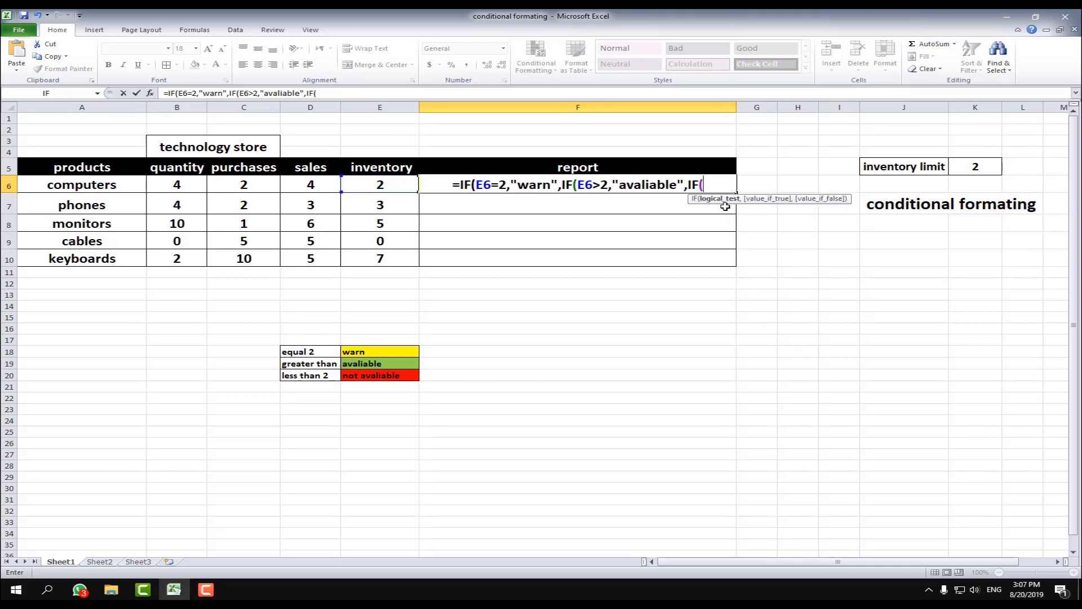
pyautogui.click(379, 190)
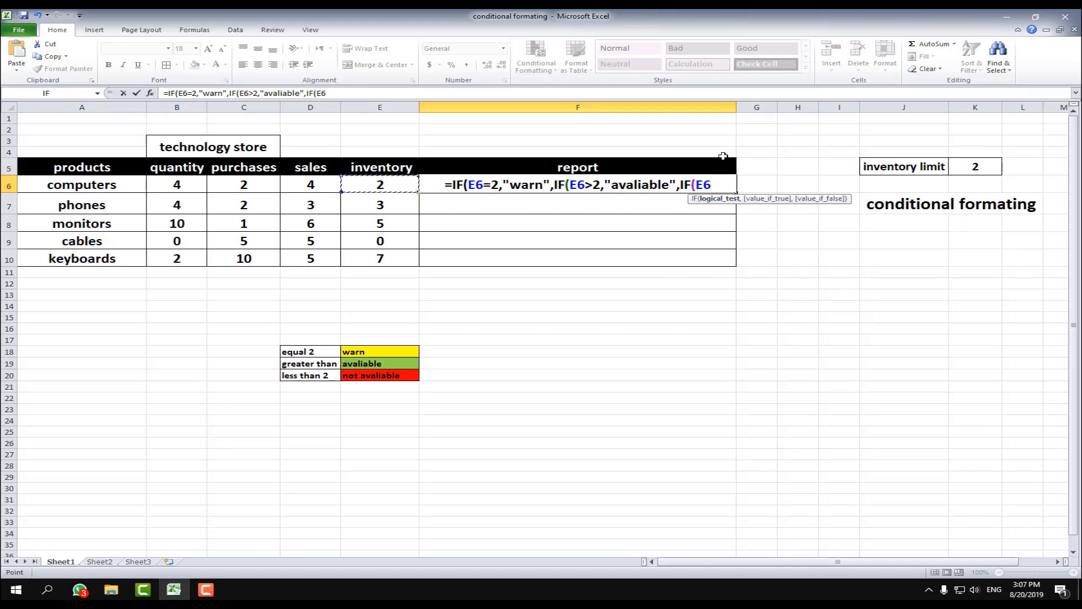
pyautogui.write('>')
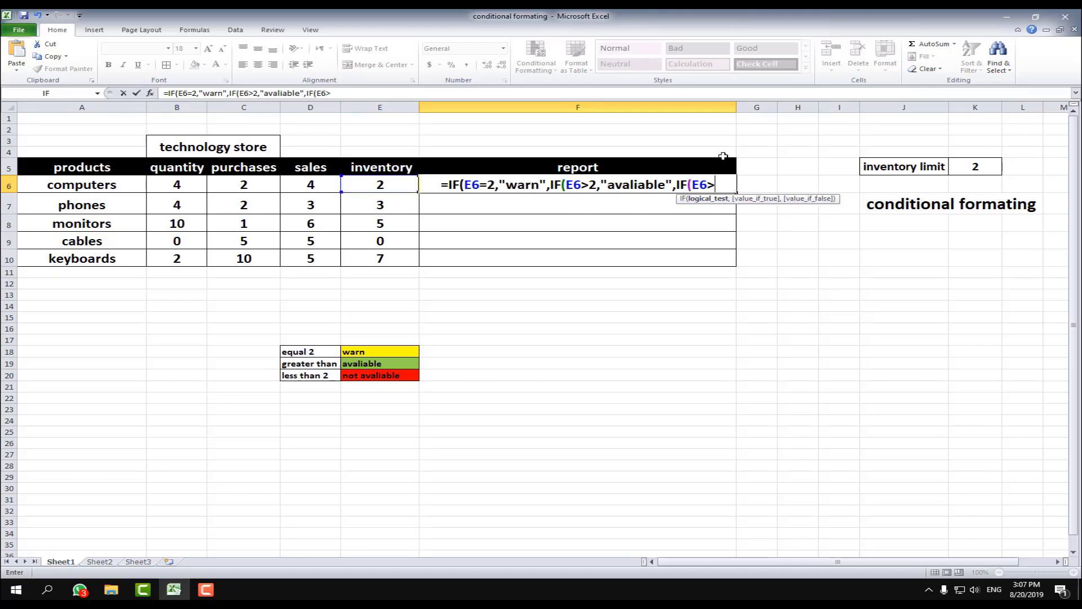
pyautogui.press('BackSpace')
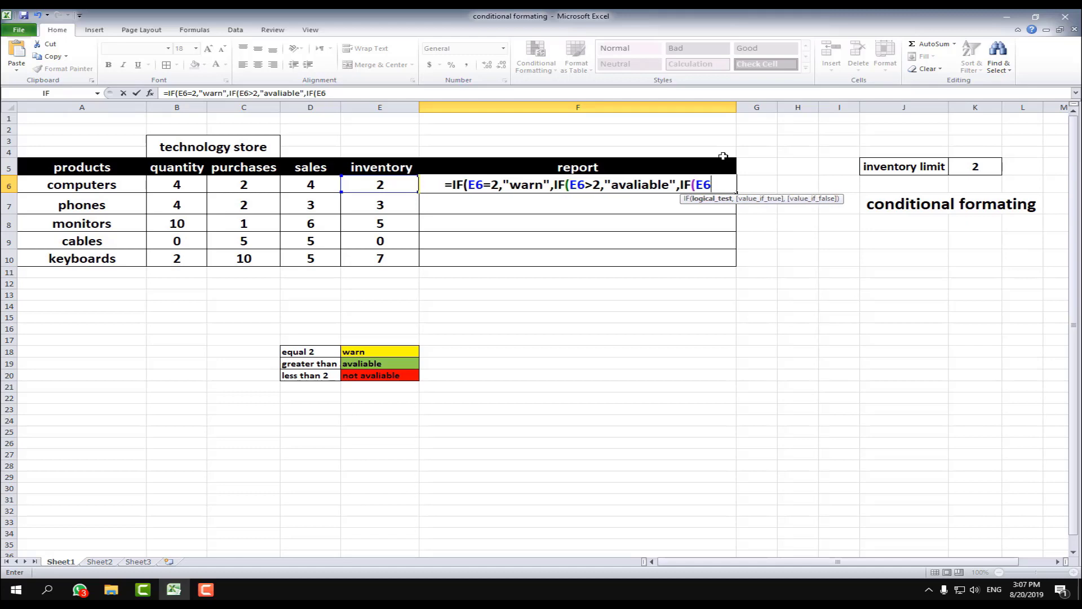
pyautogui.write('<')
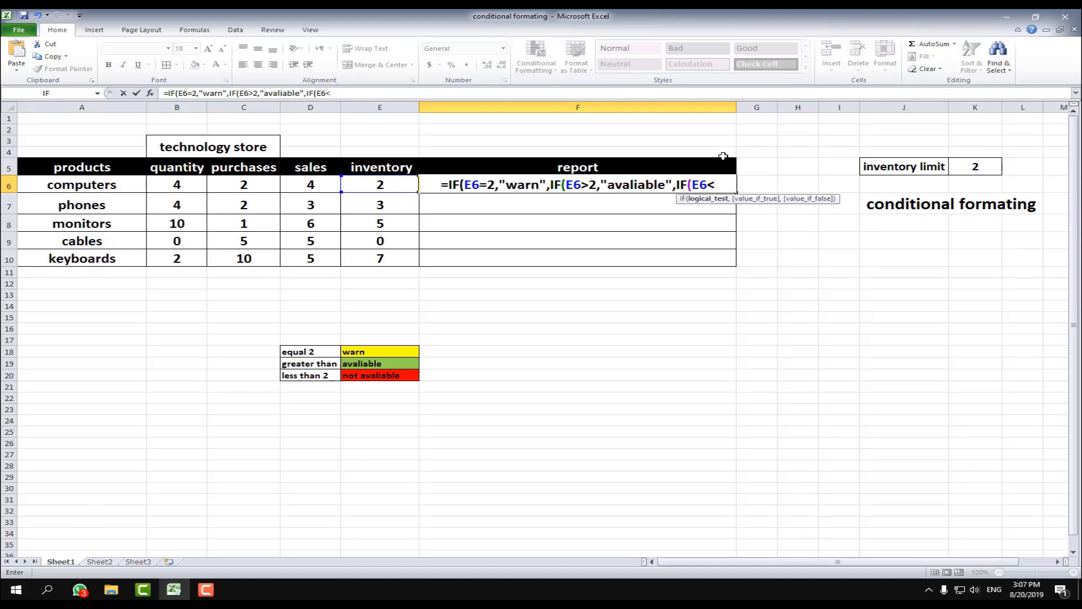
pyautogui.write('2')
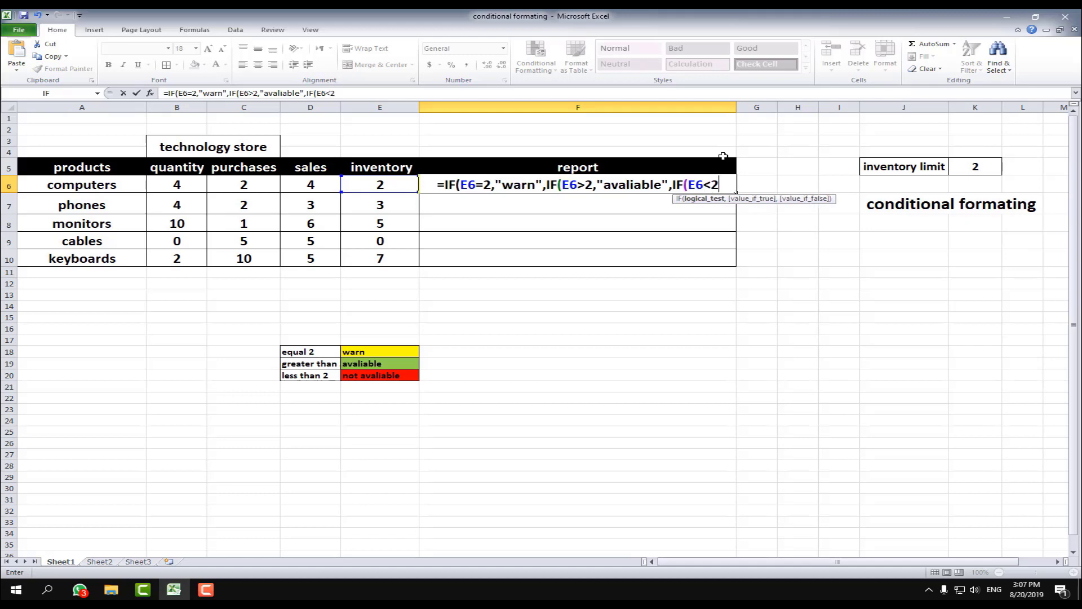
pyautogui.write(',')
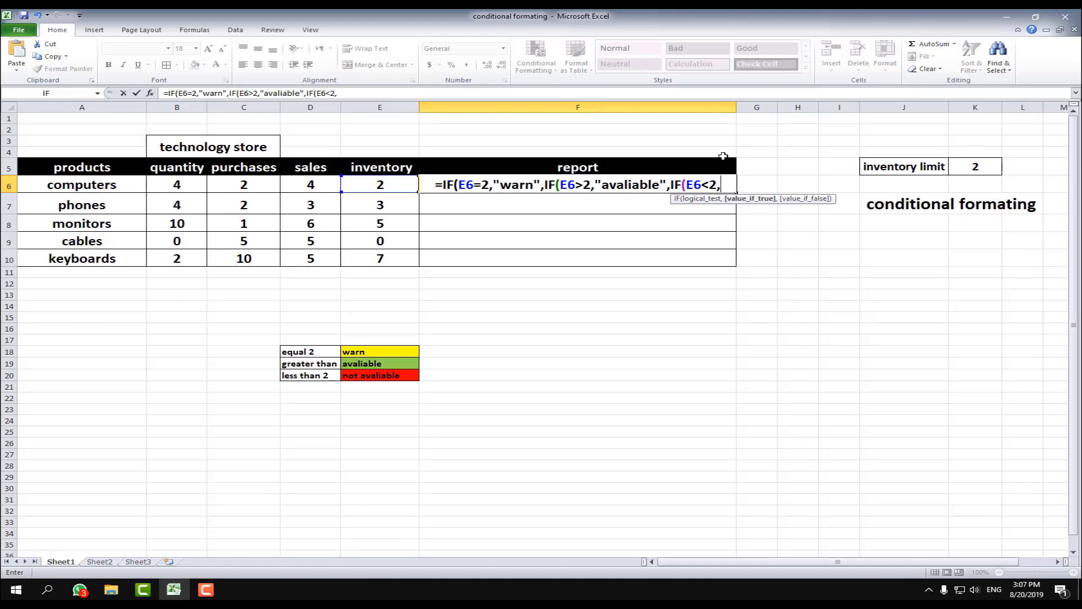
pyautogui.write('"not')
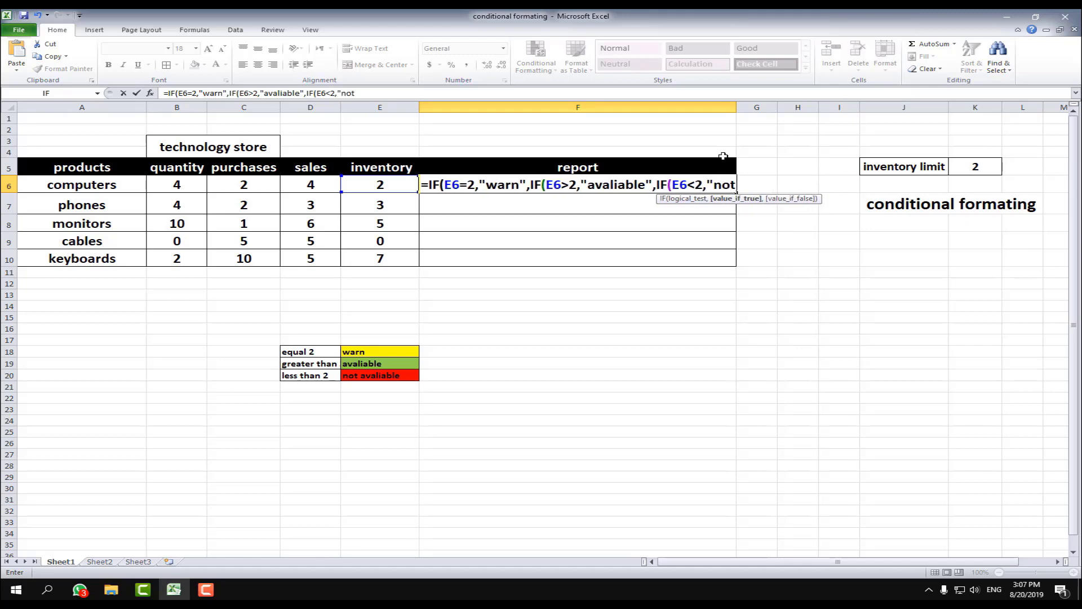
pyautogui.write(' avaliav')
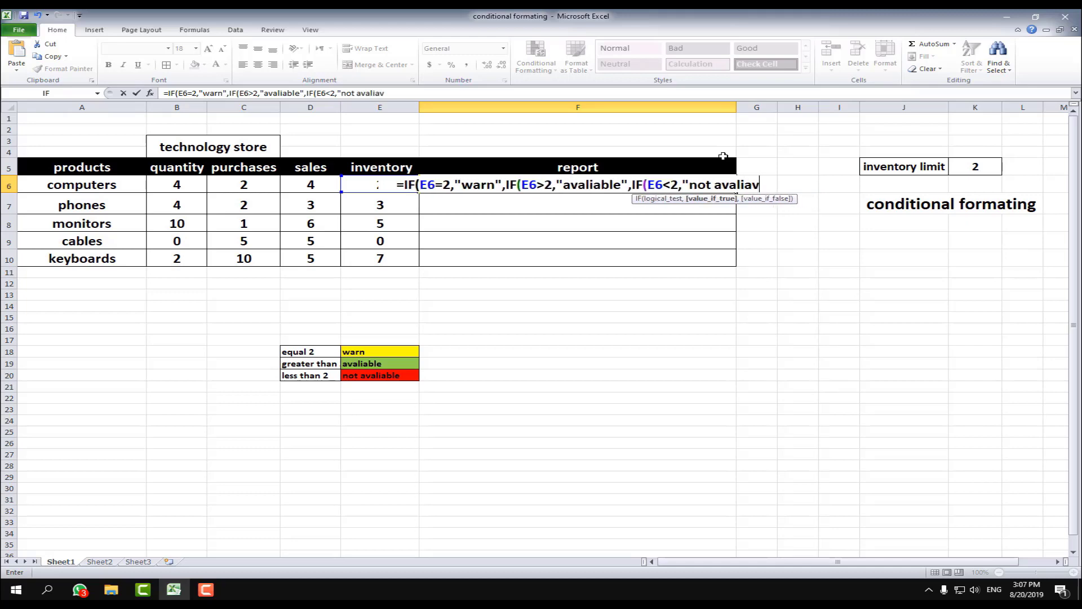
pyautogui.press('BackSpace')
pyautogui.write('ble')
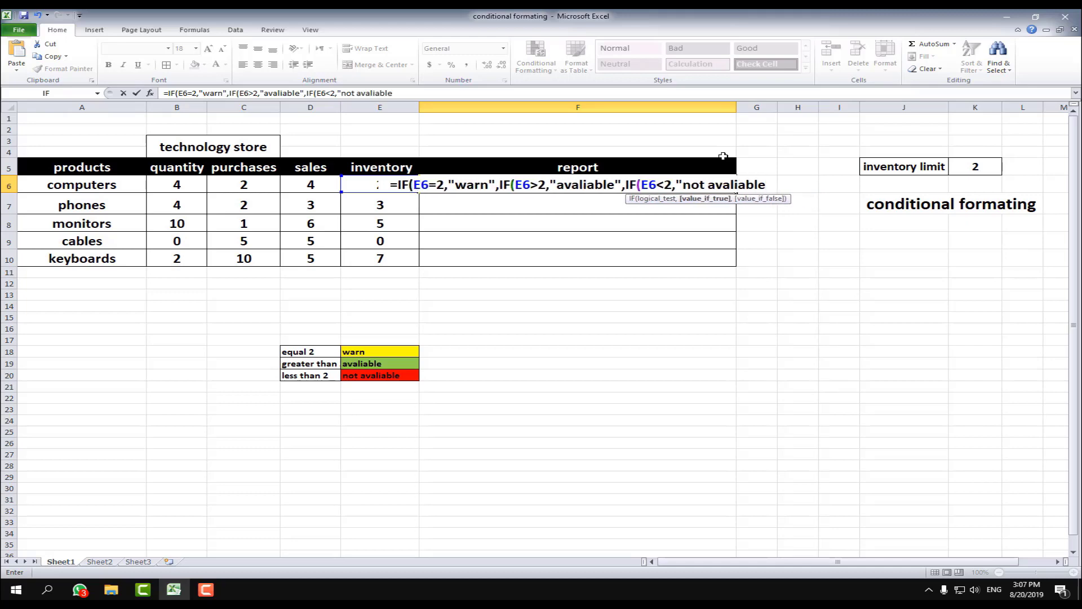
pyautogui.write('"')
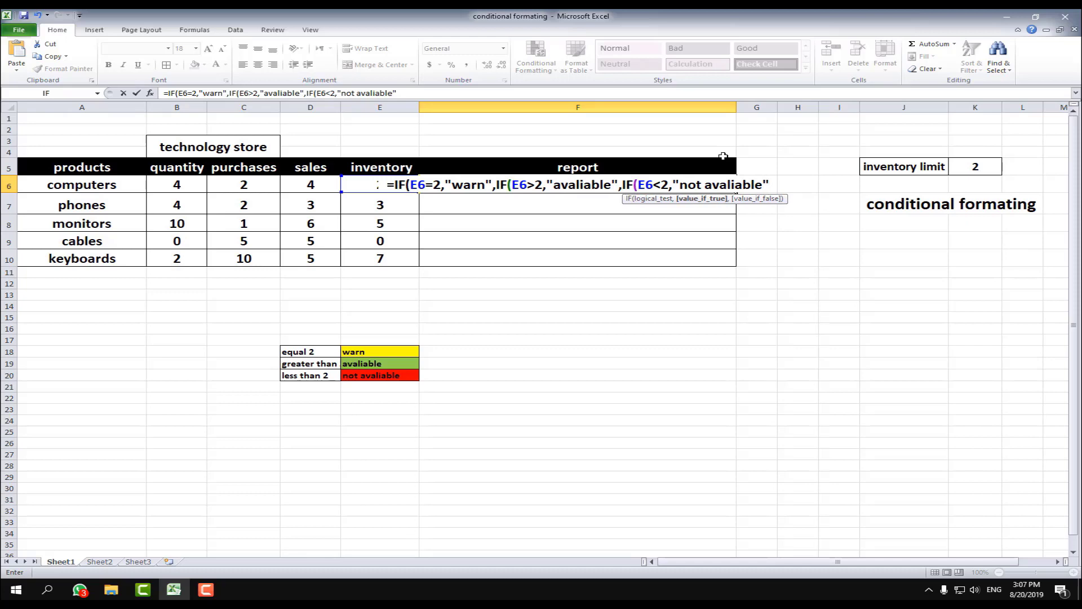
# Commit the F6 formula, accepting the proposed correction that adds the closing parentheses, and reopen the cell for editing
pyautogui.press('Return')
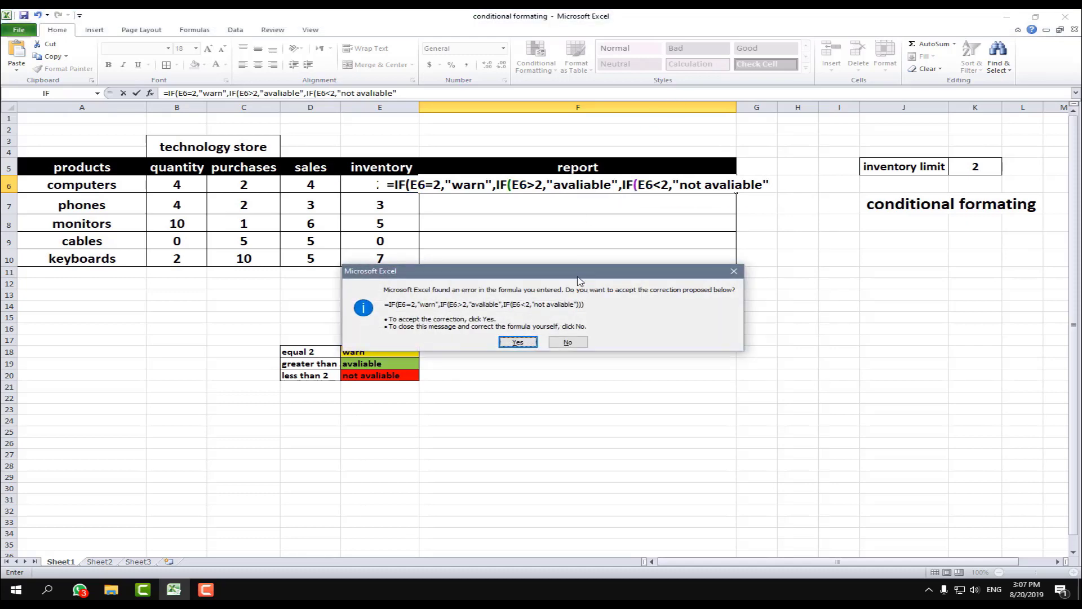
pyautogui.click(531, 341)
pyautogui.doubleClick(556, 188)
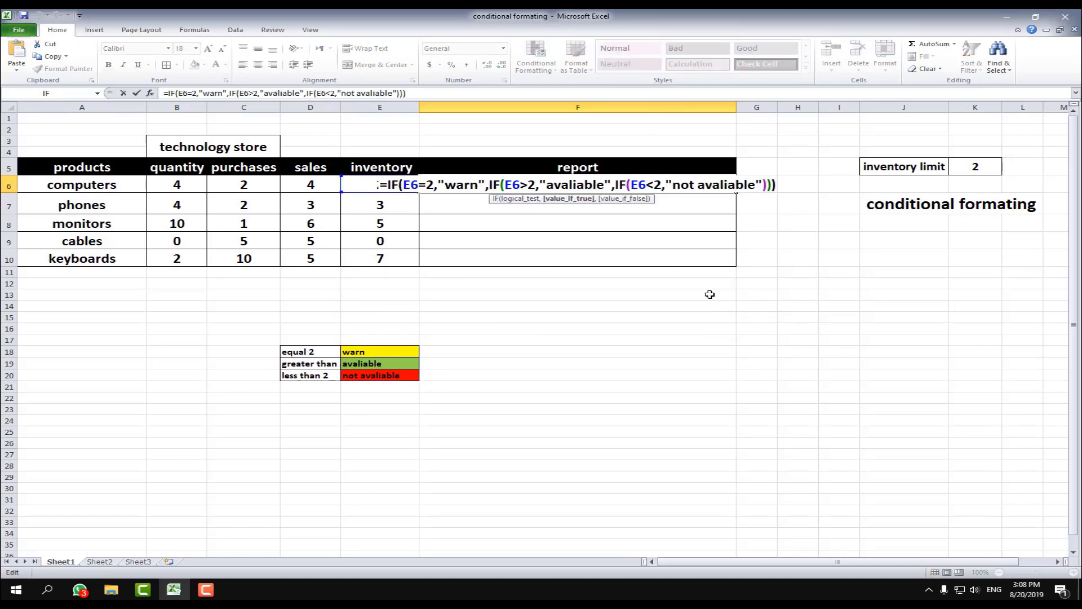
# Leave the F6 formula as it is and fill it down through F10 for the remaining products
pyautogui.press('Escape')
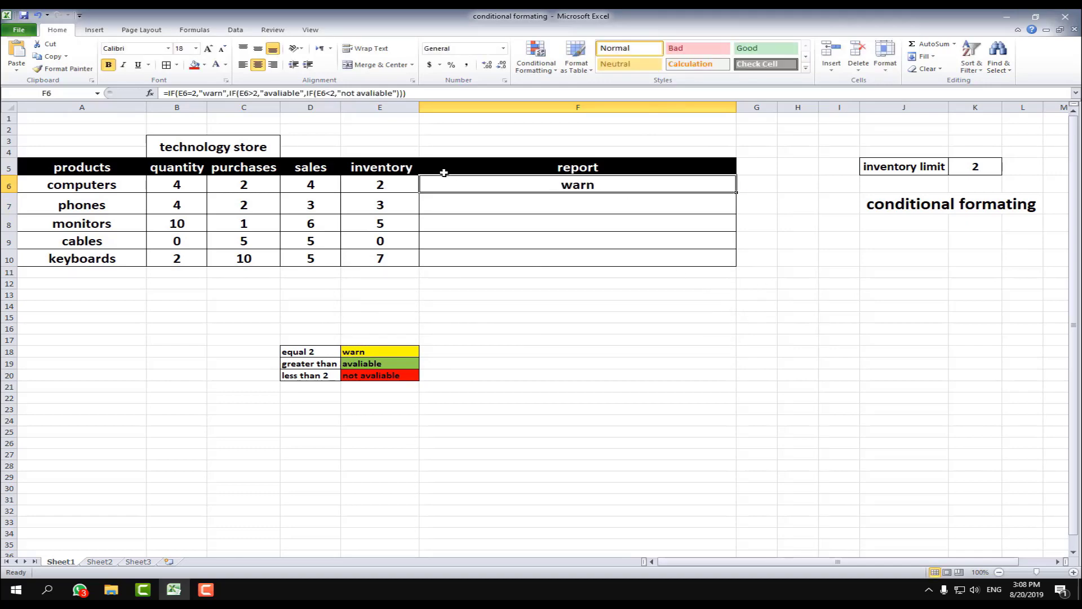
pyautogui.click(389, 184)
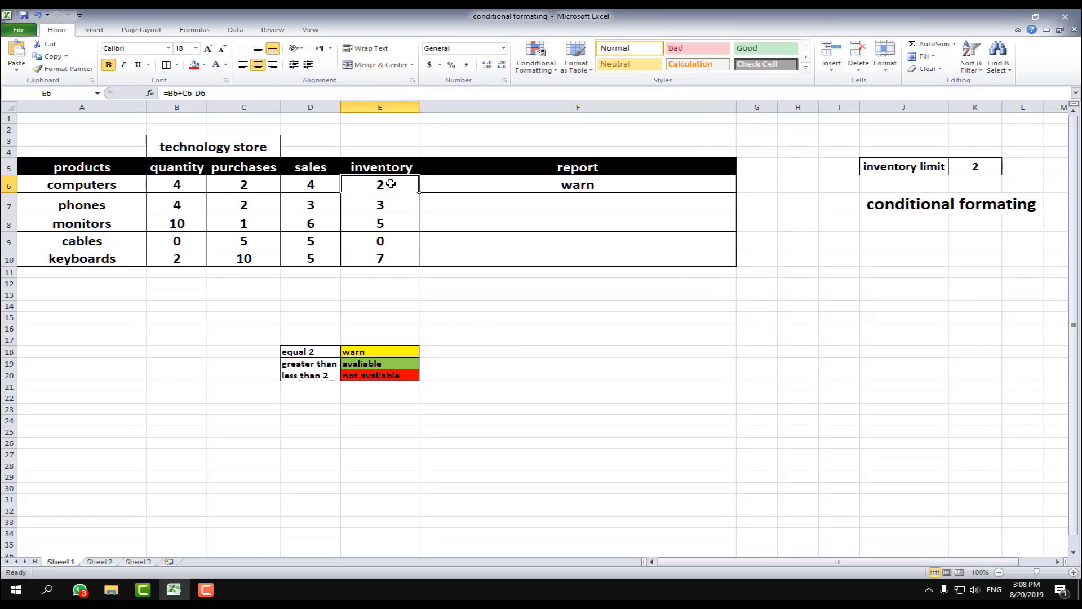
pyautogui.click(578, 188)
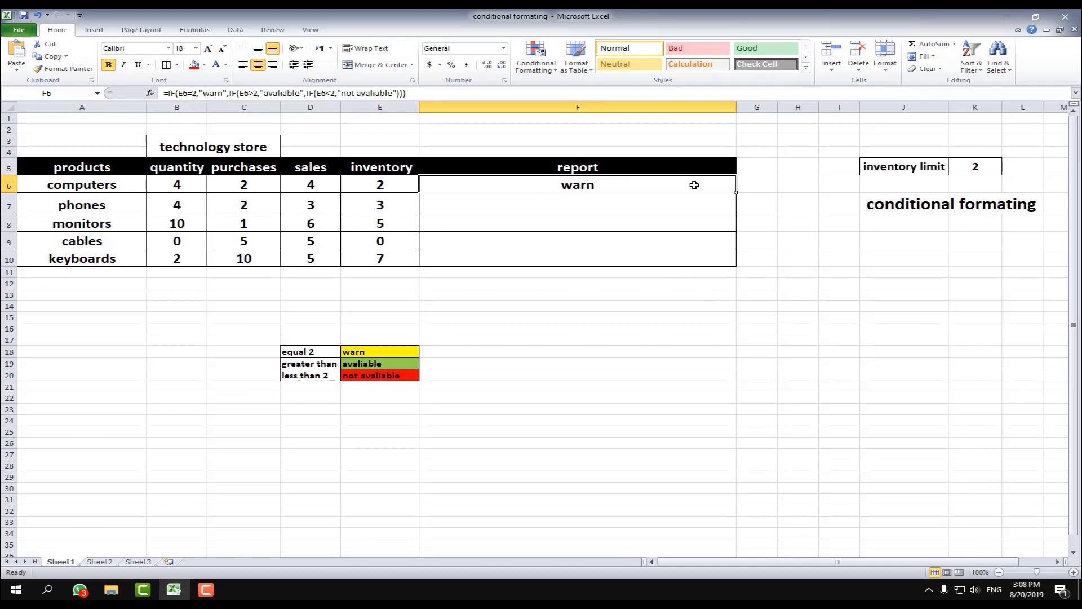
pyautogui.moveTo(737, 192); pyautogui.dragTo(726, 260)
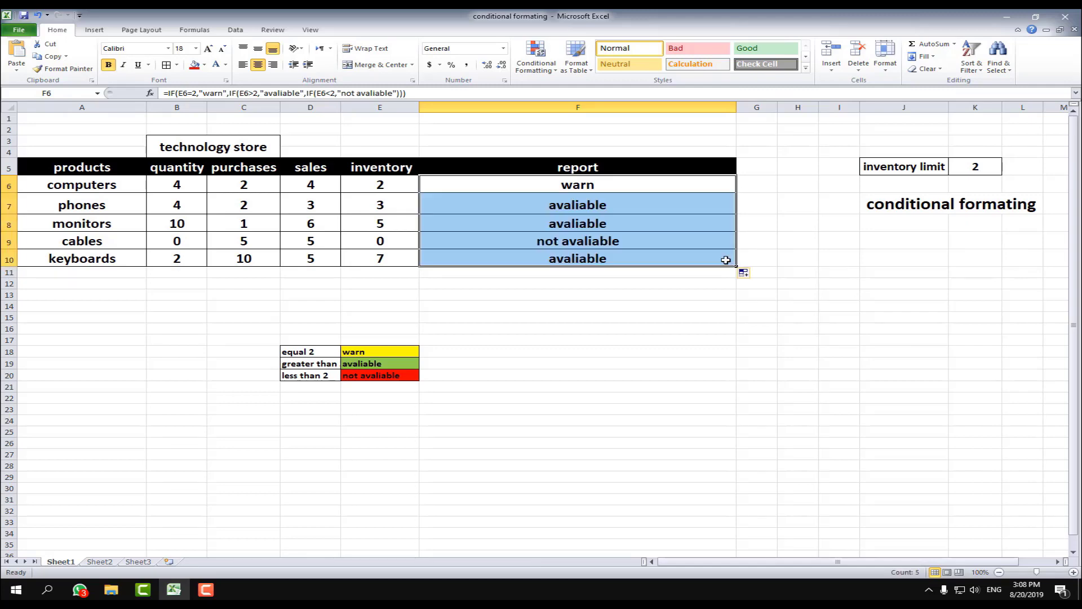
pyautogui.click(616, 207)
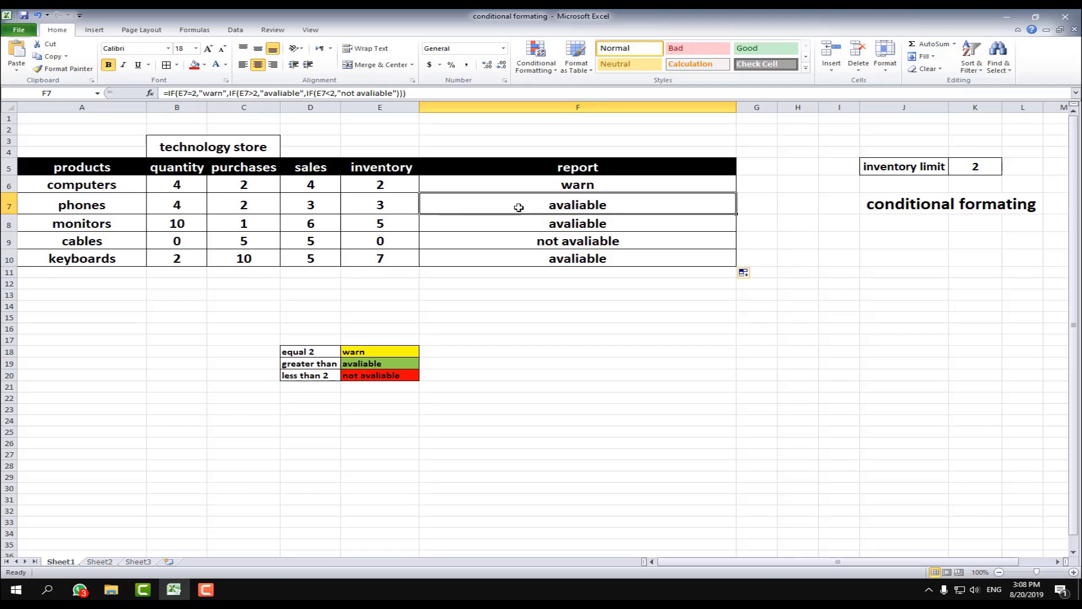
pyautogui.click(378, 242)
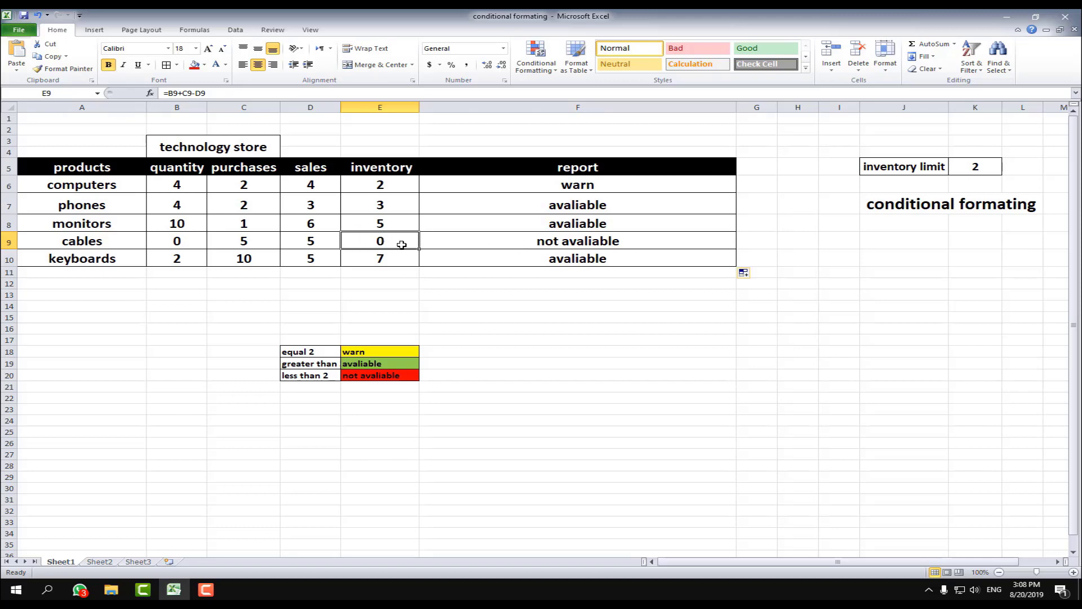
pyautogui.click(400, 263)
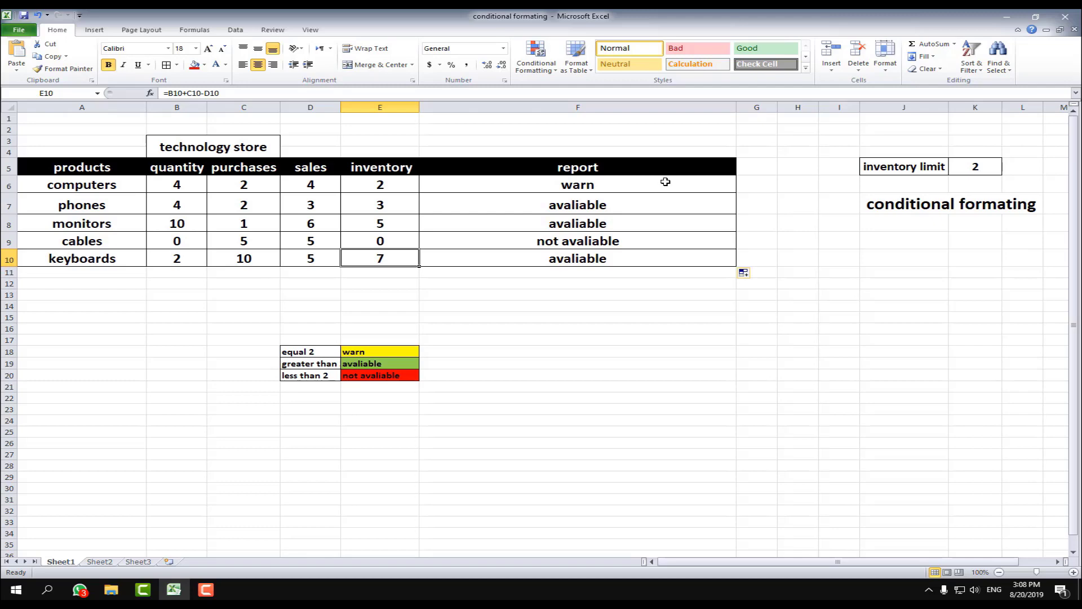
# Create a conditional formatting rule for the report cells F6:F10 that matches specific text containing "warn"
pyautogui.moveTo(624, 182); pyautogui.dragTo(651, 260)
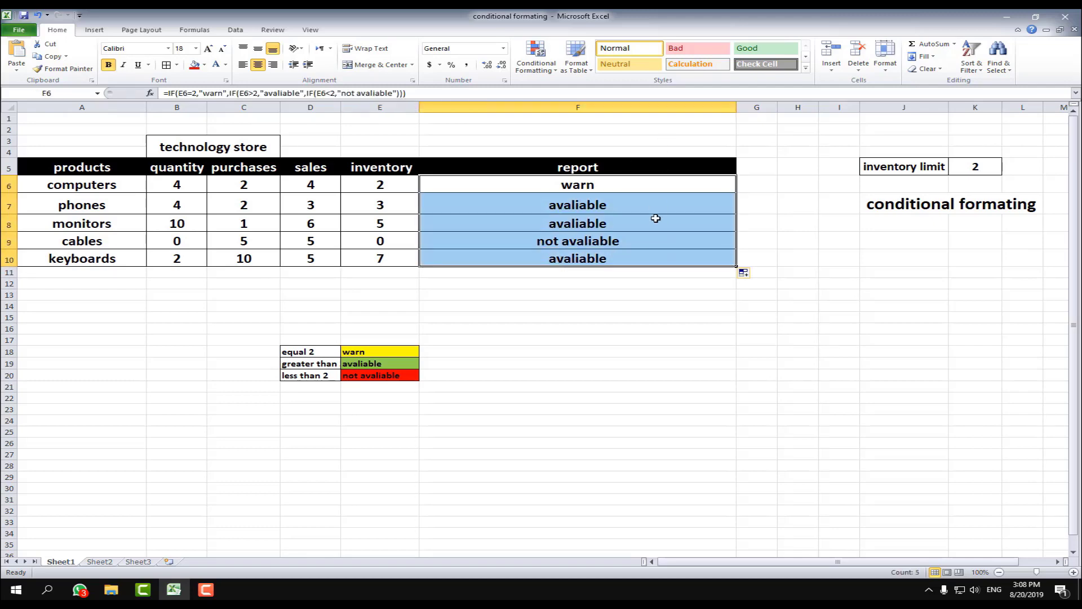
pyautogui.click(547, 61)
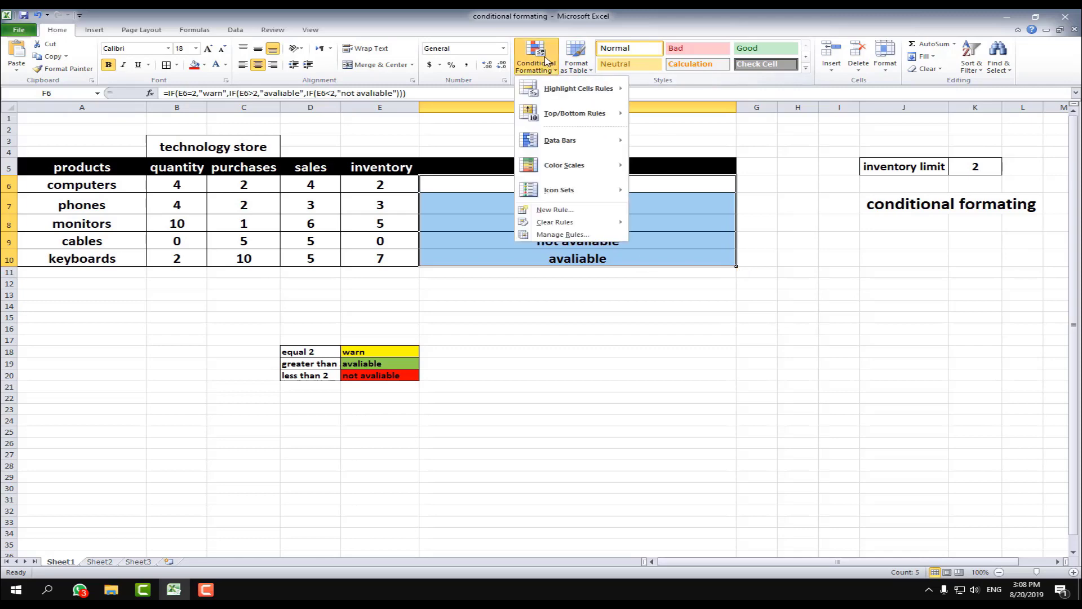
pyautogui.click(566, 213)
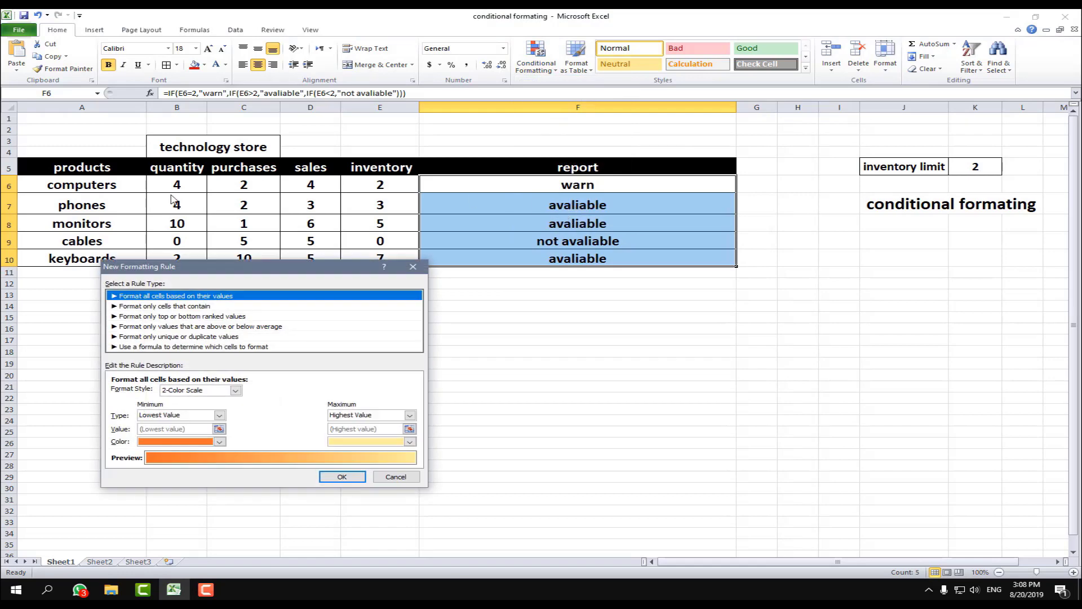
pyautogui.click(172, 307)
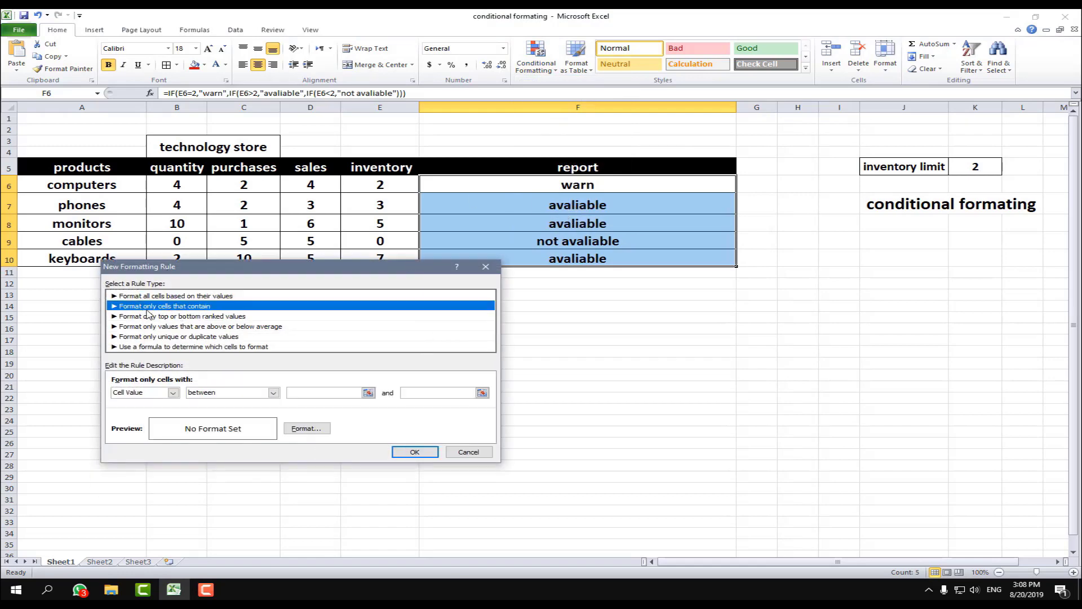
pyautogui.click(173, 393)
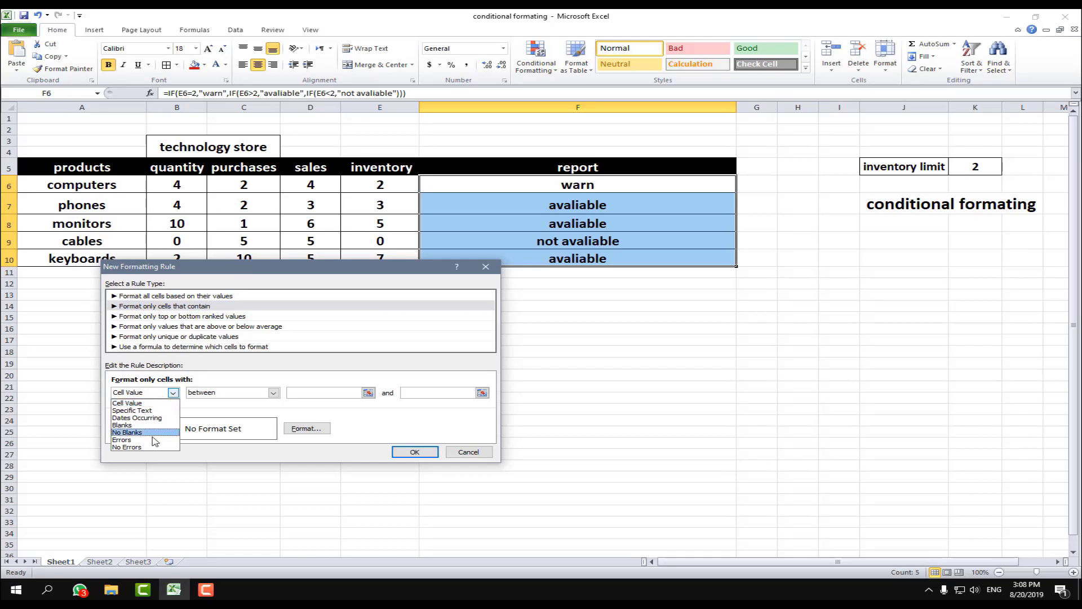
pyautogui.click(147, 411)
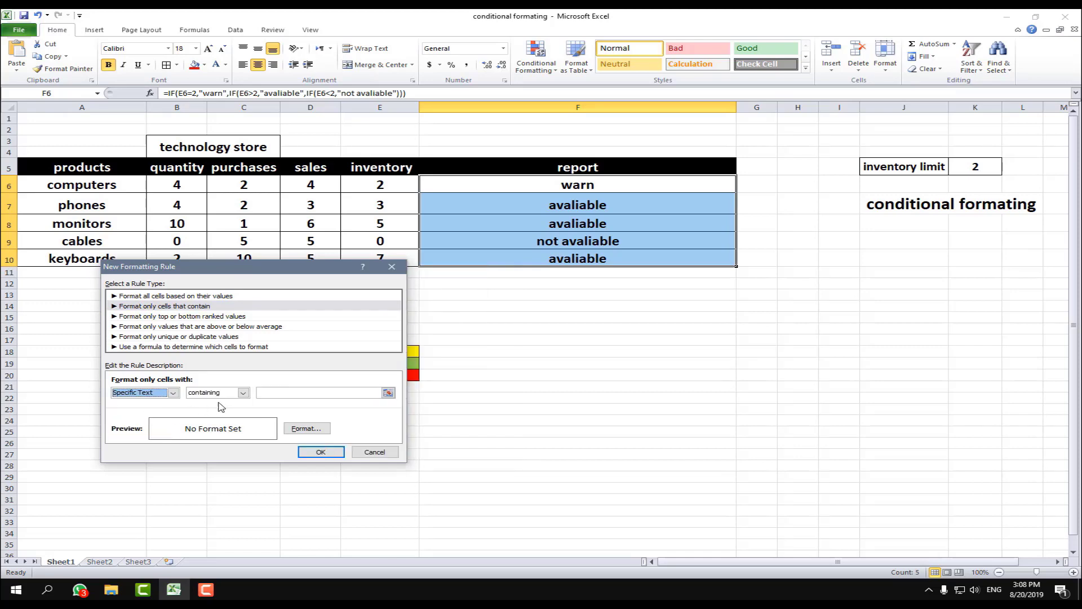
pyautogui.click(381, 392)
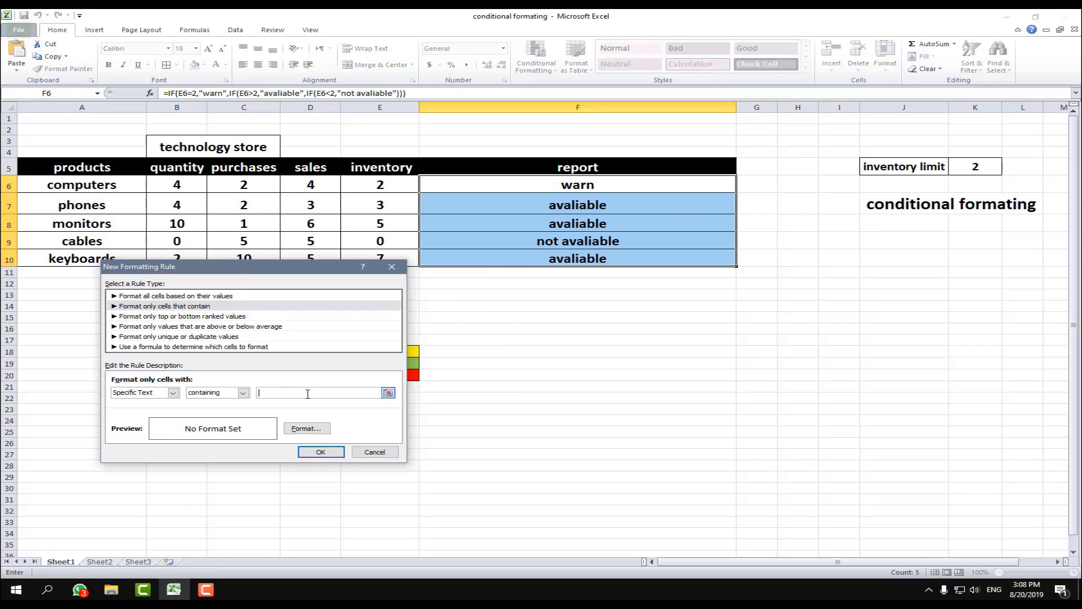
pyautogui.write('warn')
# Give the "warn" rule a yellow fill and apply it to the report cells
pyautogui.click(307, 429)
pyautogui.click(158, 364)
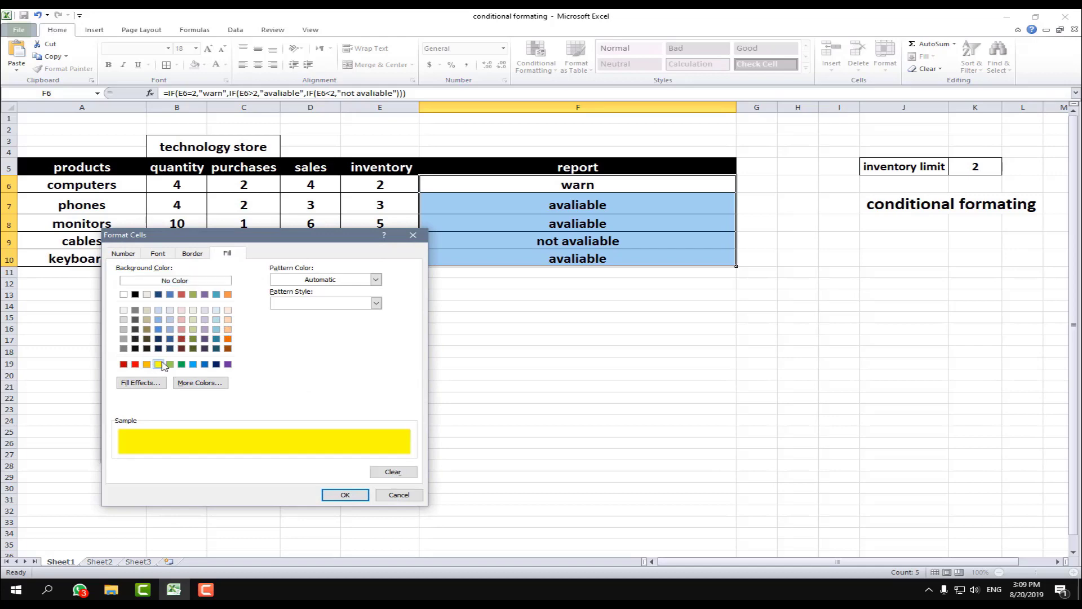
pyautogui.click(345, 495)
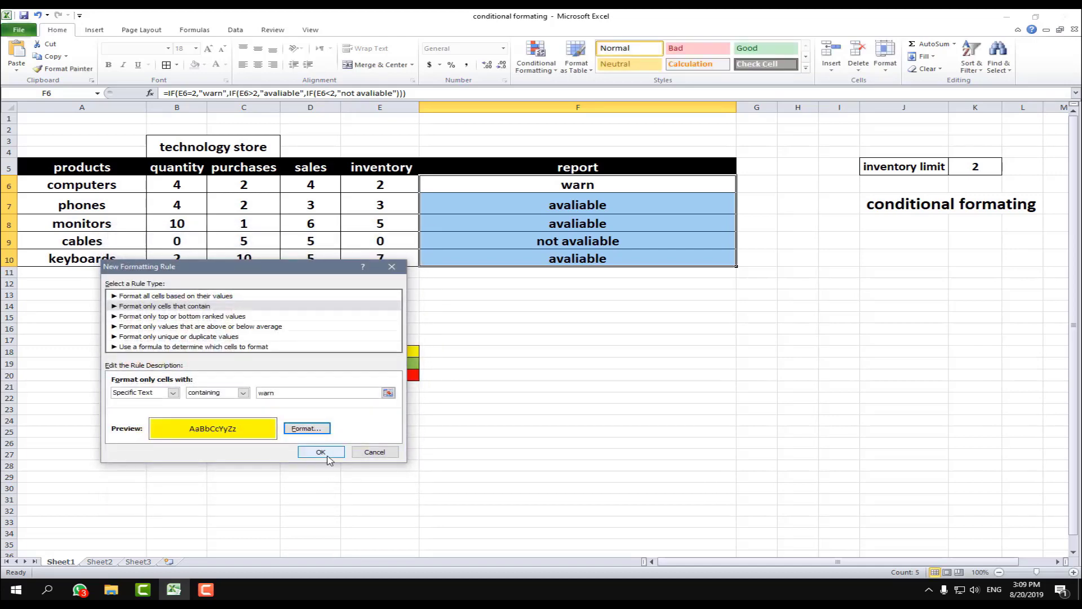
pyautogui.click(320, 452)
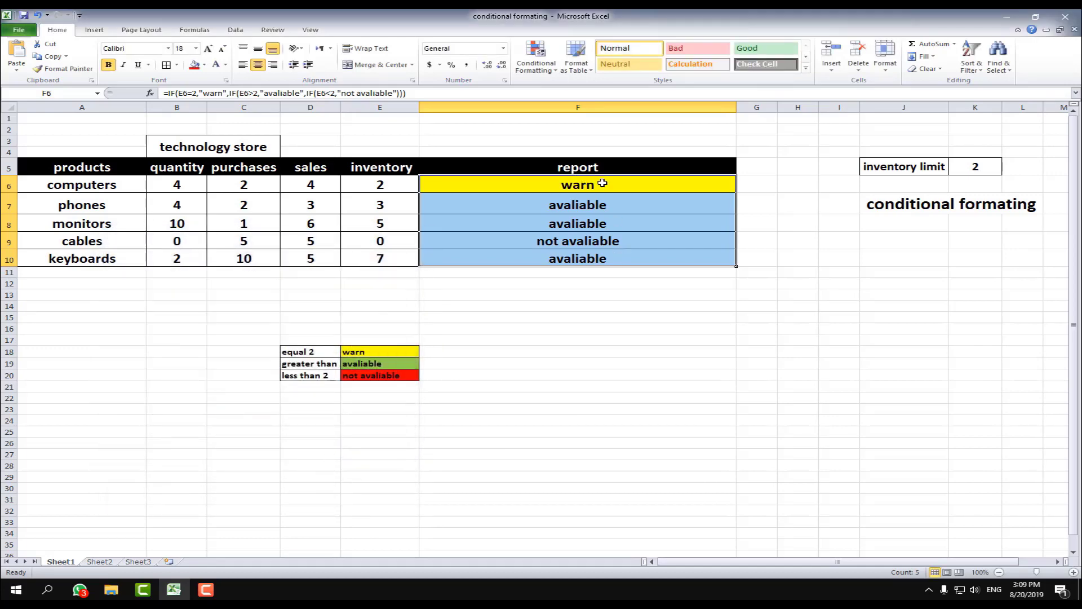
# Create a second conditional formatting rule for F6:F10 that matches specific text containing "avaliable"
pyautogui.click(546, 67)
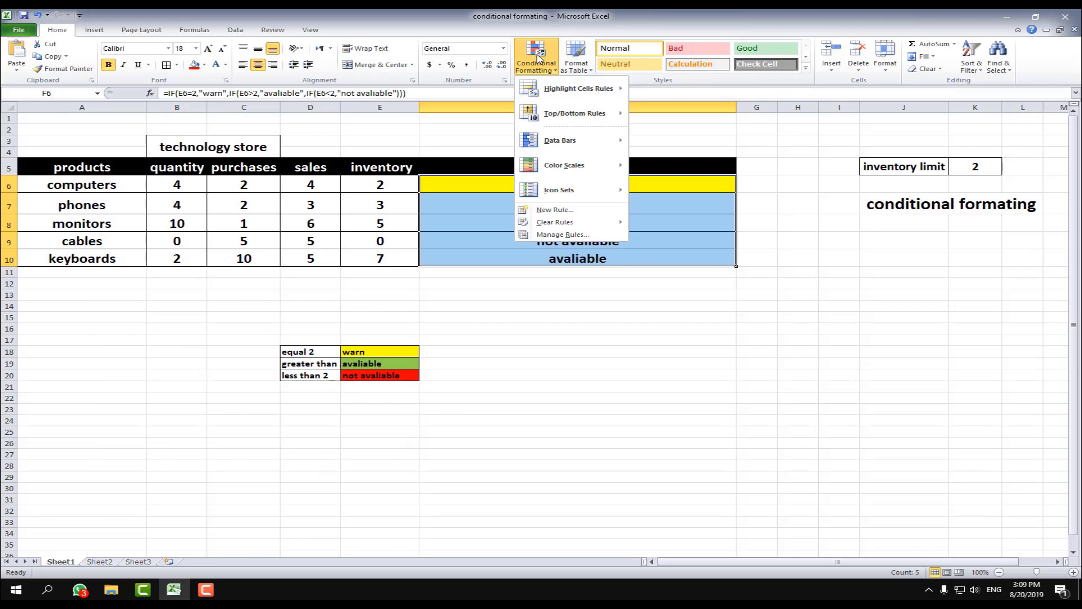
pyautogui.click(556, 211)
pyautogui.click(139, 294)
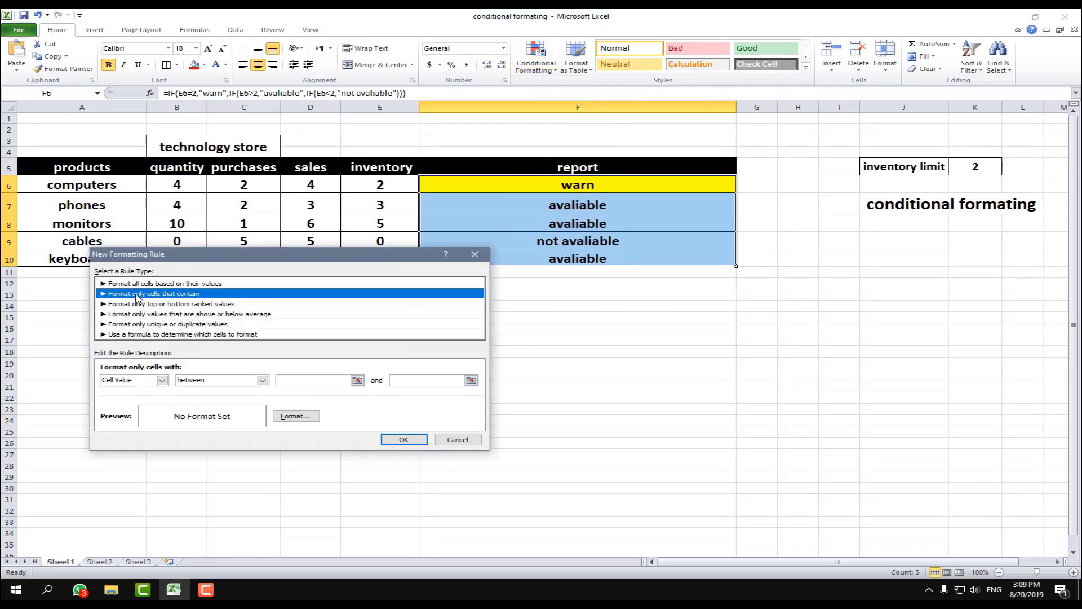
pyautogui.click(154, 382)
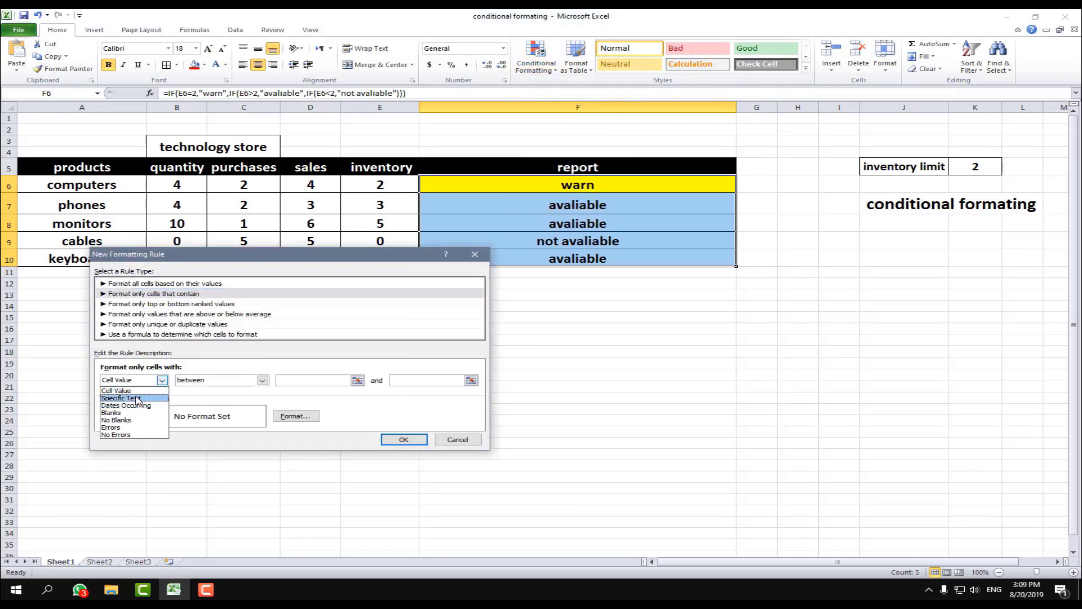
pyautogui.click(137, 399)
pyautogui.click(276, 382)
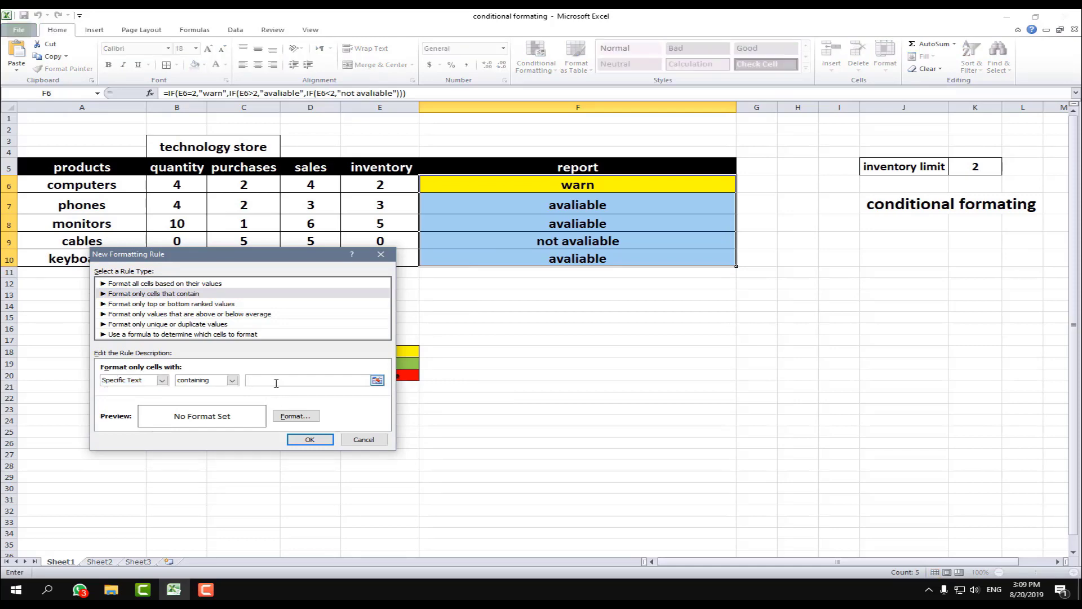
pyautogui.write('avaliable')
# Give the "avaliable" rule a light green fill and apply it to the report cells
pyautogui.click(294, 417)
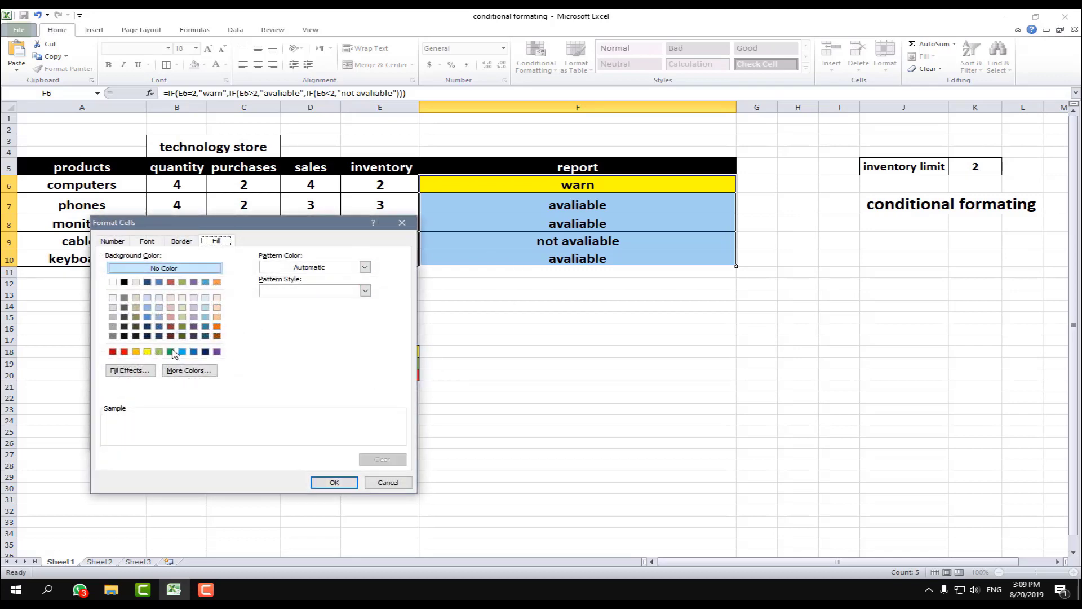
pyautogui.click(160, 352)
pyautogui.click(334, 482)
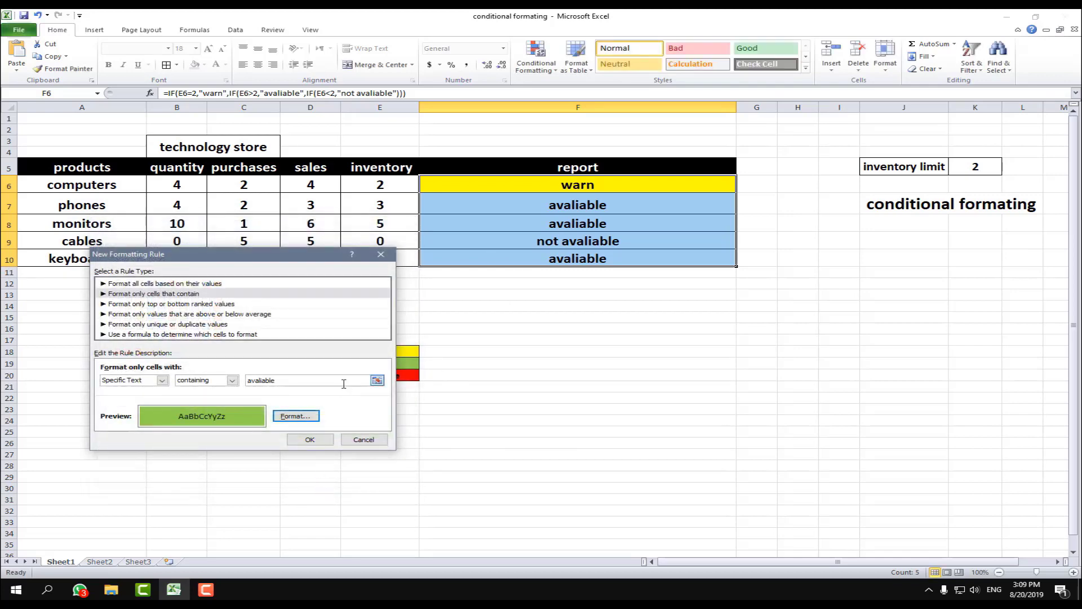
pyautogui.click(309, 440)
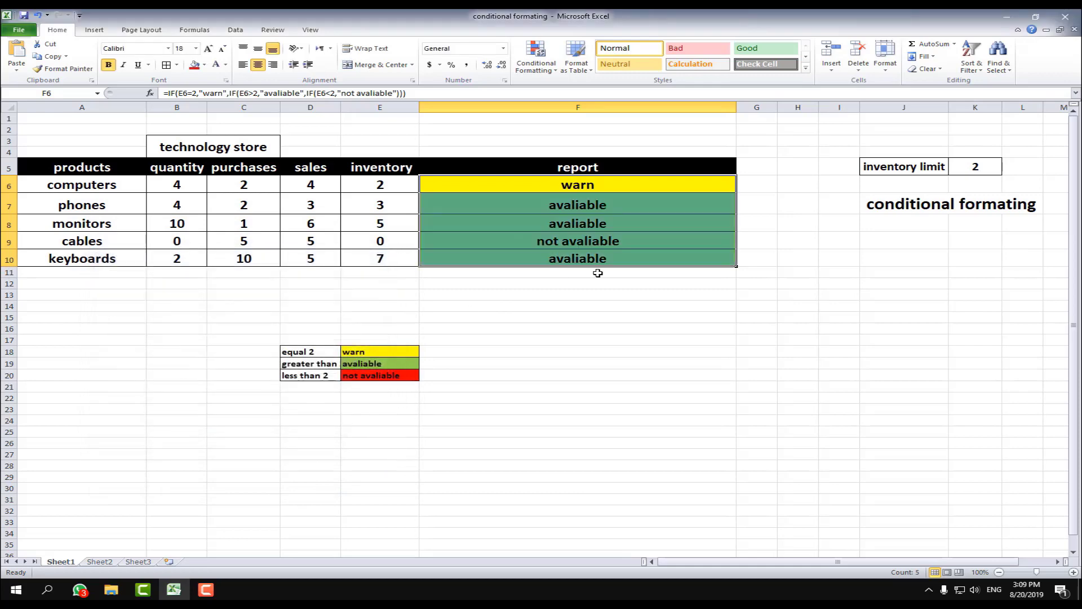
# From the rules manager for the phones report cell F7, create a rule for cell values equal to "not avaliable"
pyautogui.click(586, 217)
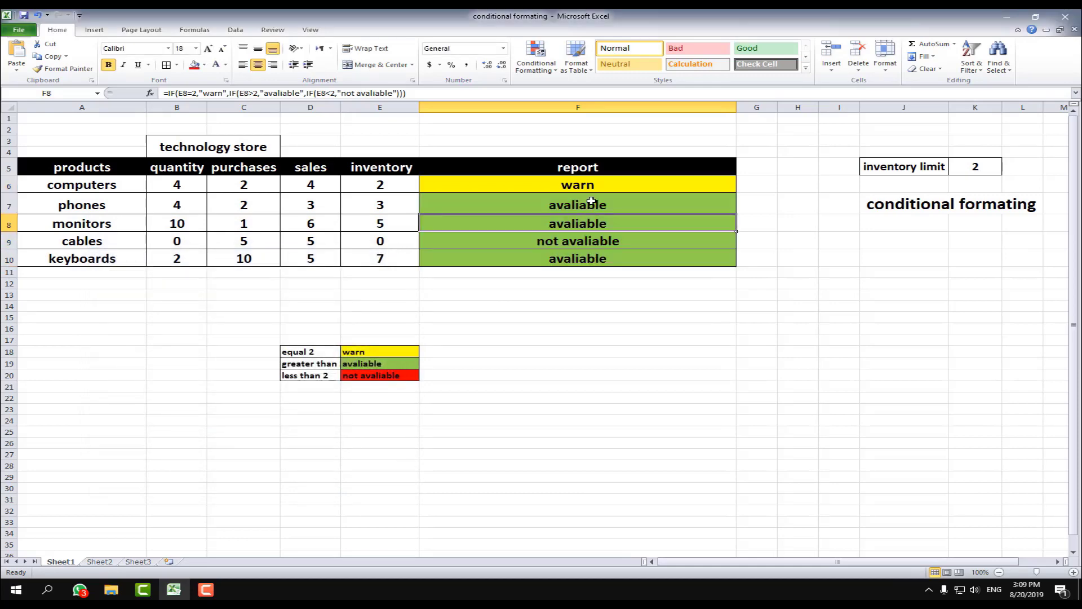
pyautogui.click(591, 202)
pyautogui.click(536, 56)
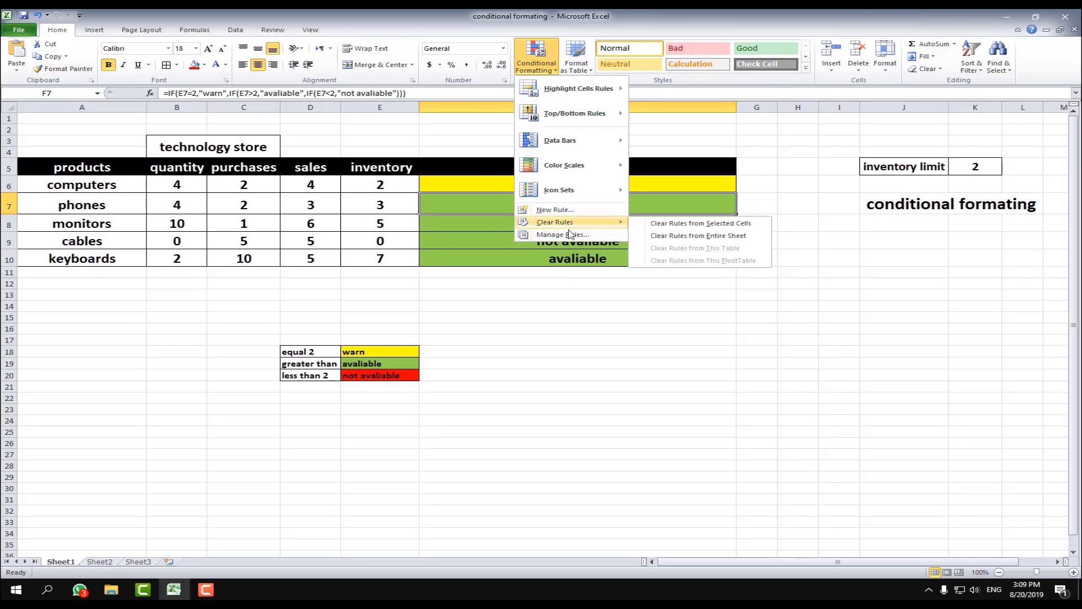
pyautogui.click(570, 234)
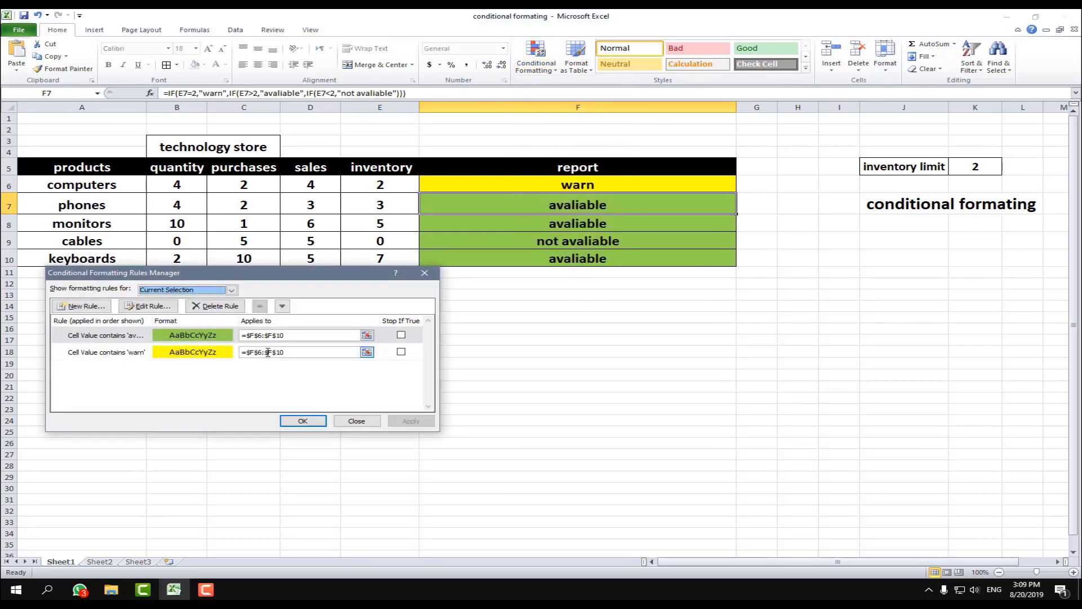
pyautogui.click(104, 307)
pyautogui.click(123, 283)
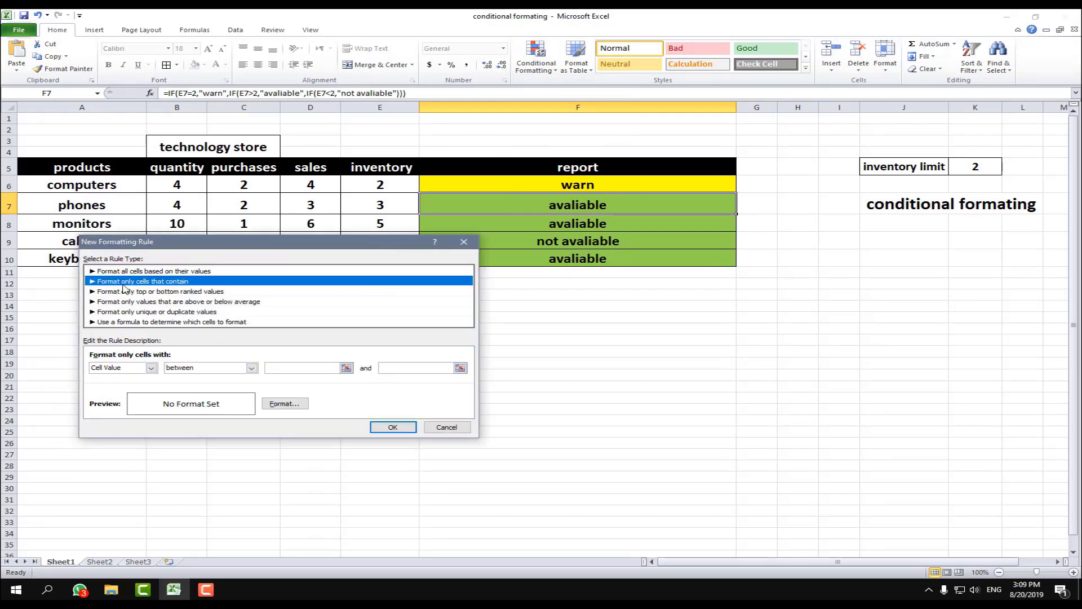
pyautogui.click(252, 367)
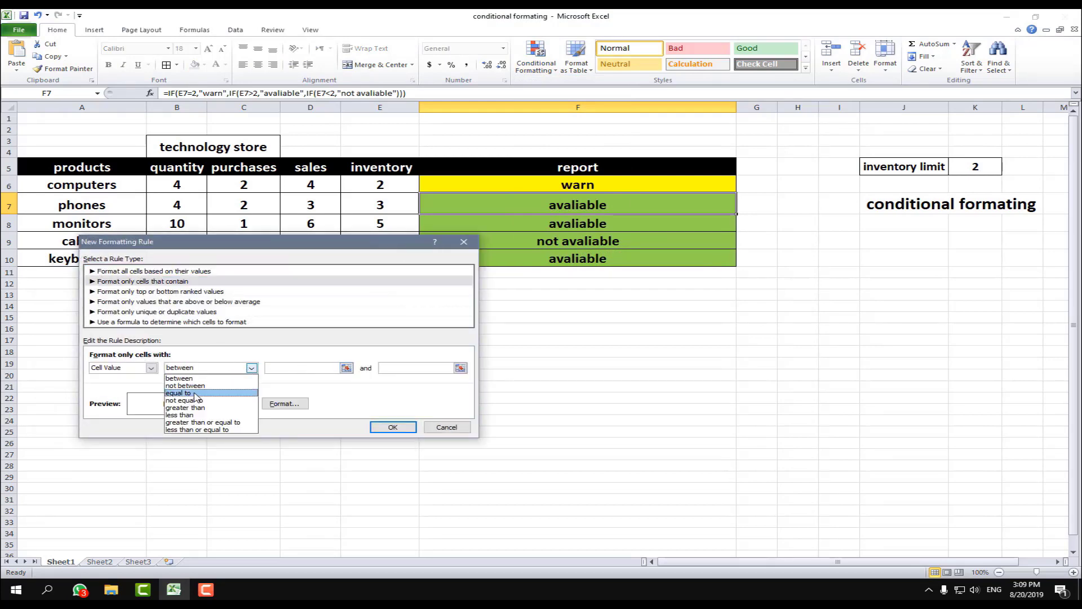
pyautogui.click(195, 393)
pyautogui.click(347, 368)
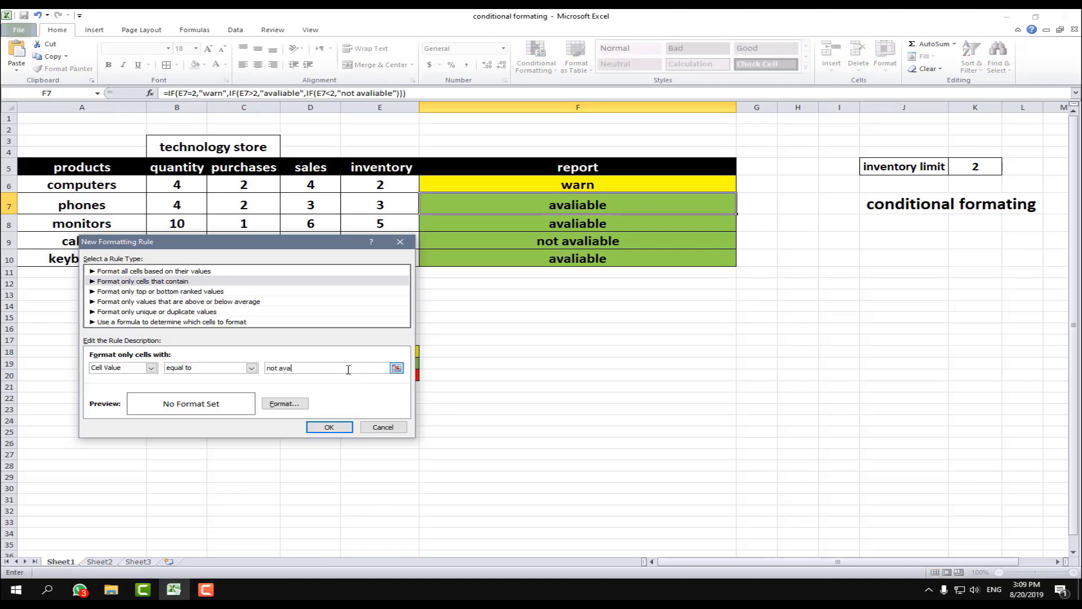
pyautogui.write('liable')
# Give the "not avaliable" rule a red fill and apply the rule list
pyautogui.click(284, 404)
pyautogui.click(113, 338)
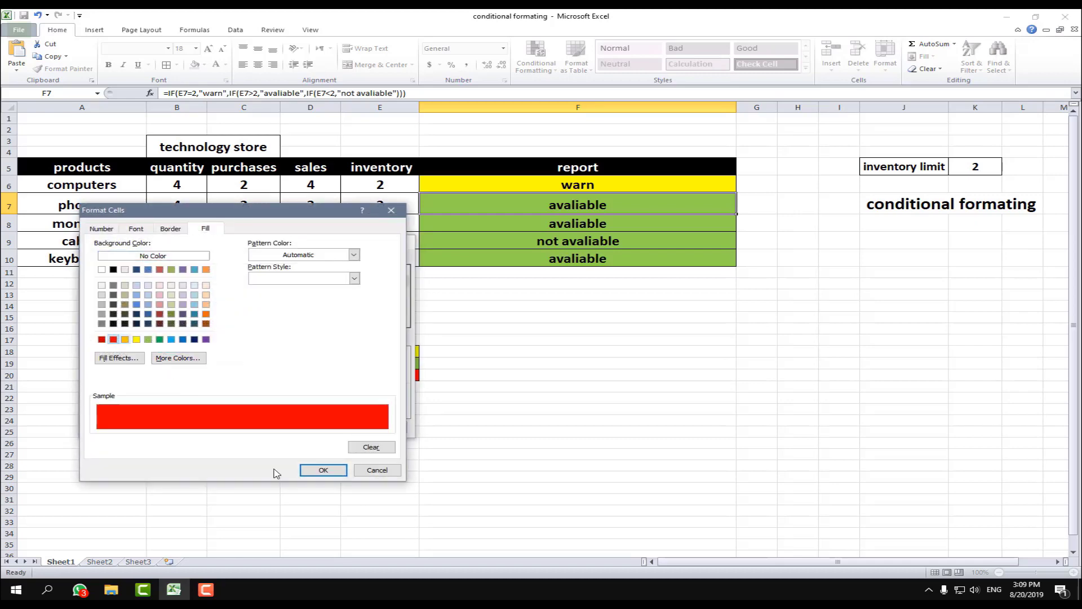
pyautogui.click(323, 470)
pyautogui.click(313, 430)
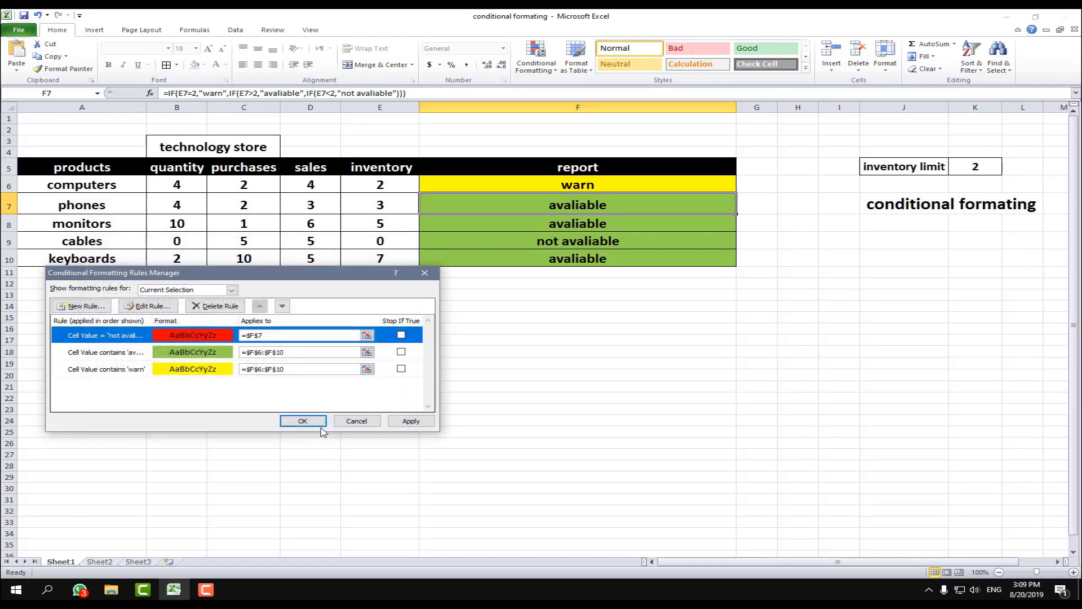
pyautogui.click(303, 421)
# Compare the phones and cables report cells, F7 and F9, with the legend's "not avaliable" color
pyautogui.moveTo(375, 374); pyautogui.dragTo(613, 375)
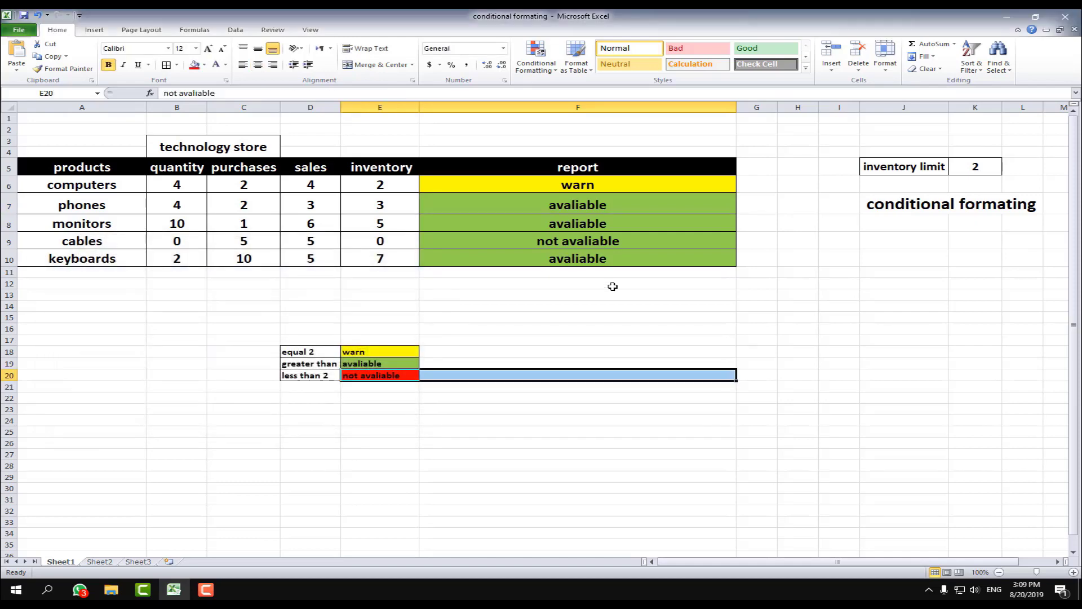
pyautogui.click(592, 208)
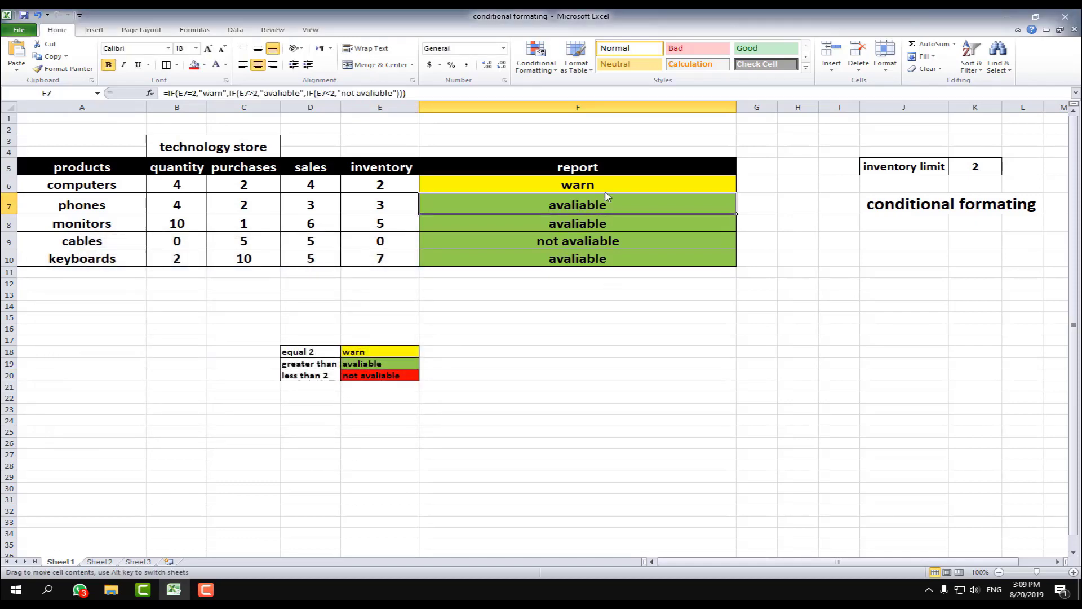
pyautogui.click(612, 240)
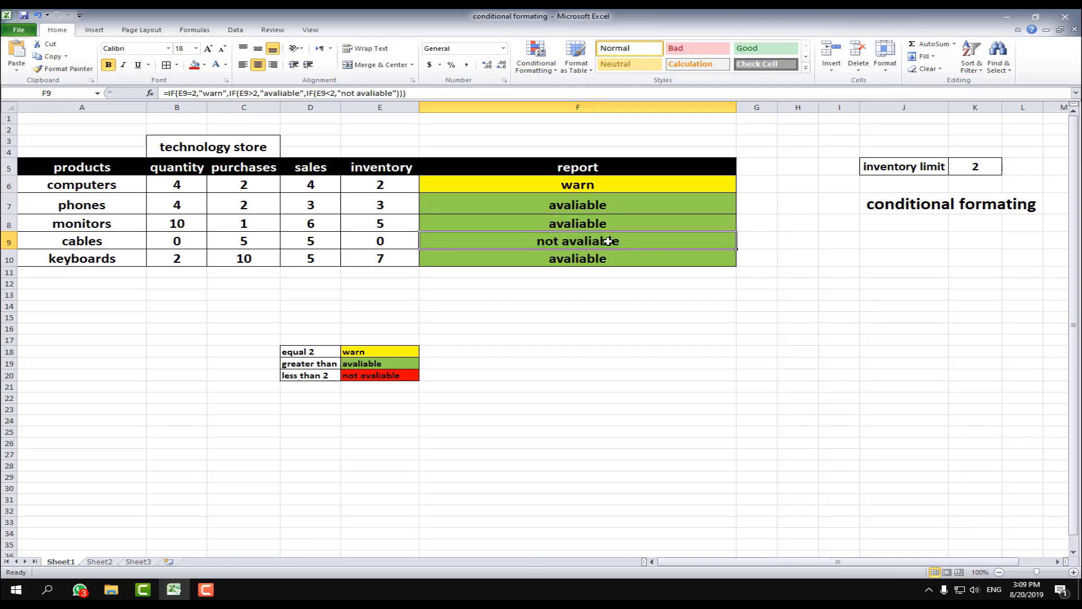
# Open the conditional formatting rules for the phones report cell F7 and check the definition of the "not avaliable" rule
pyautogui.click(599, 184)
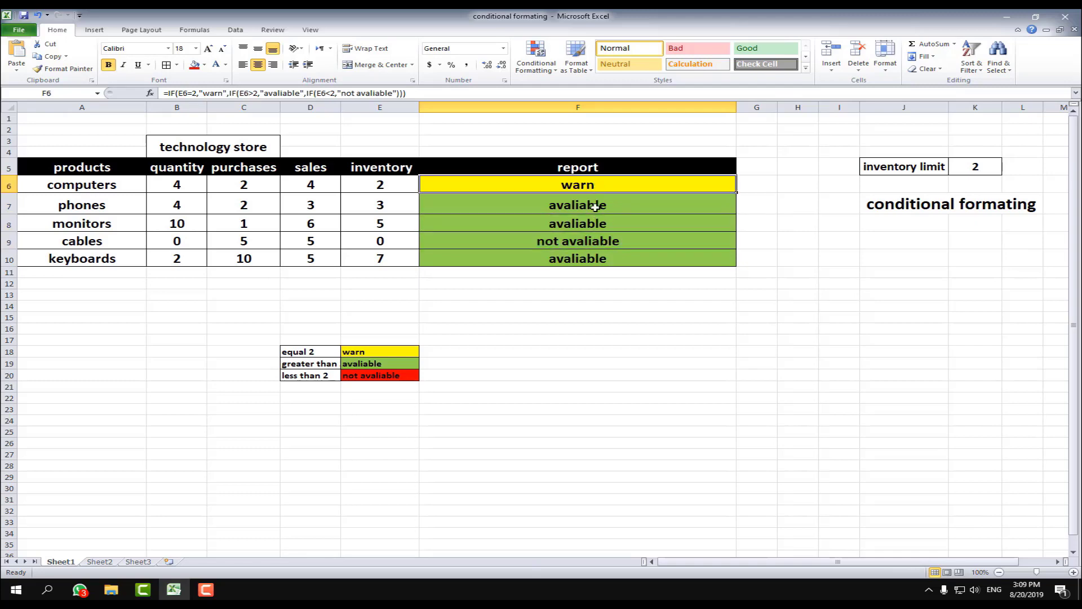
pyautogui.click(594, 203)
pyautogui.click(536, 56)
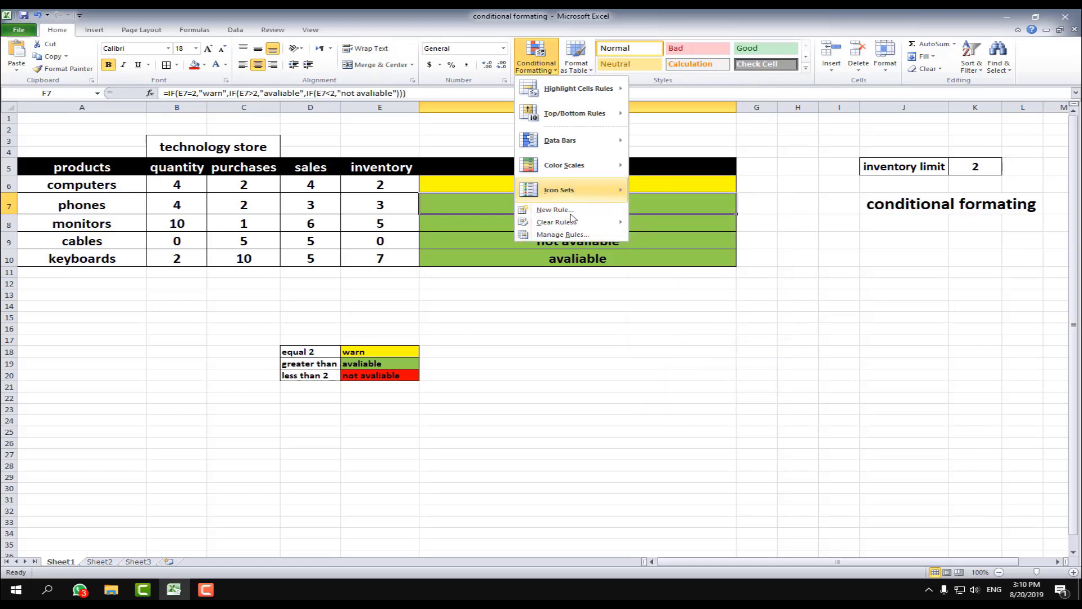
pyautogui.click(572, 236)
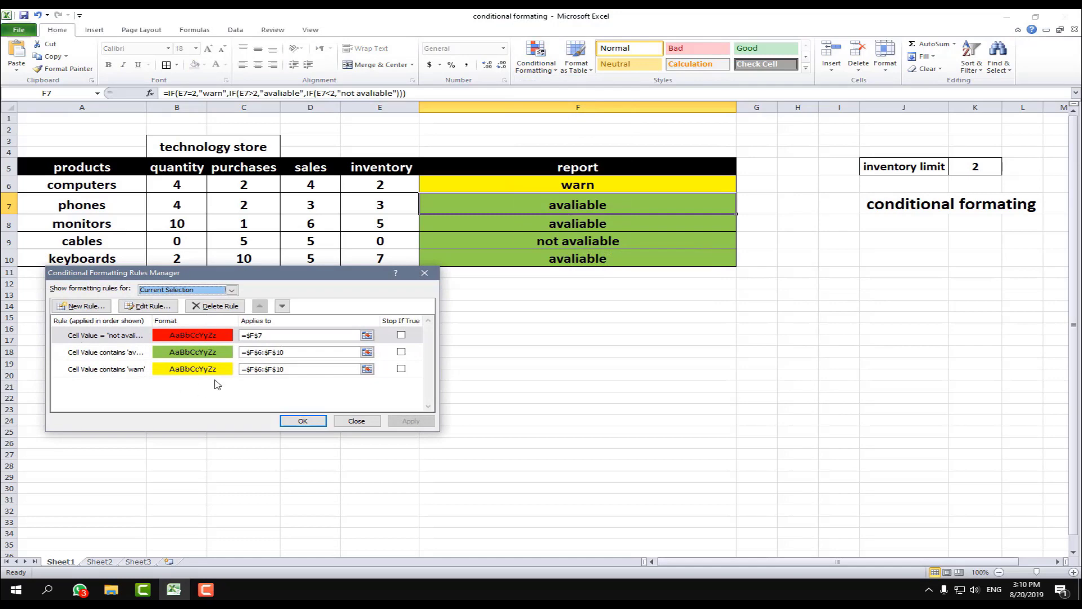
pyautogui.click(128, 307)
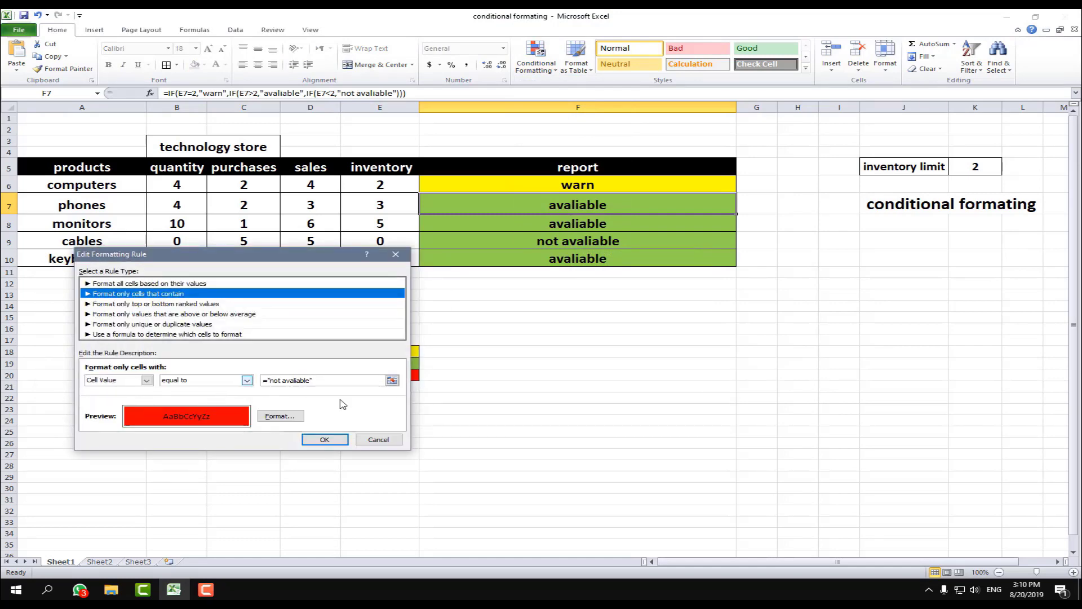
pyautogui.click(376, 439)
# Extend the red "not avaliable" rule to the report cells F7 through F10 and apply the rule list
pyautogui.click(218, 353)
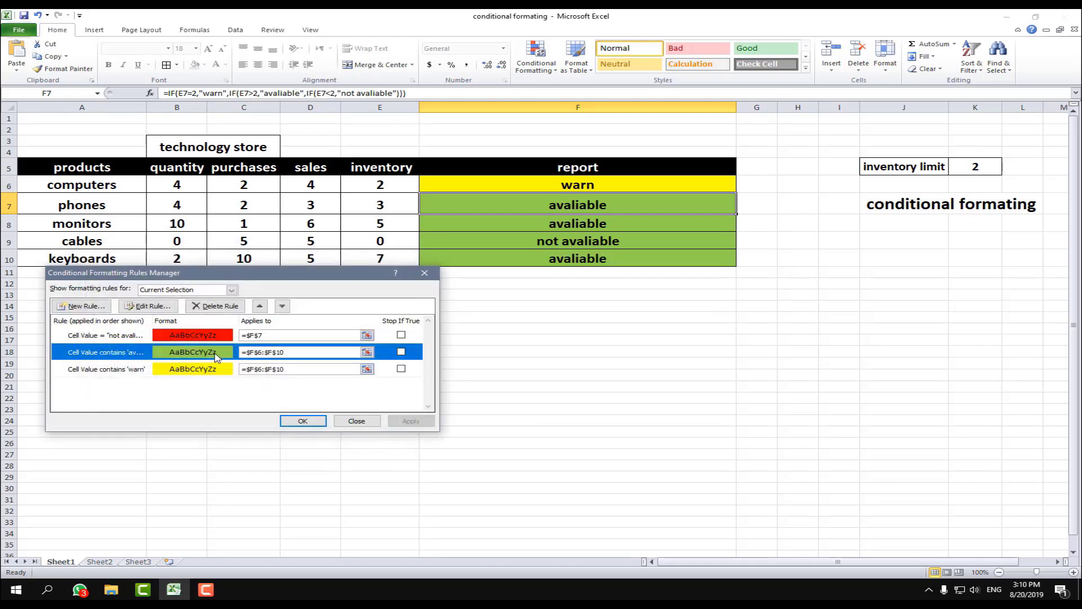
pyautogui.click(223, 338)
pyautogui.click(286, 338)
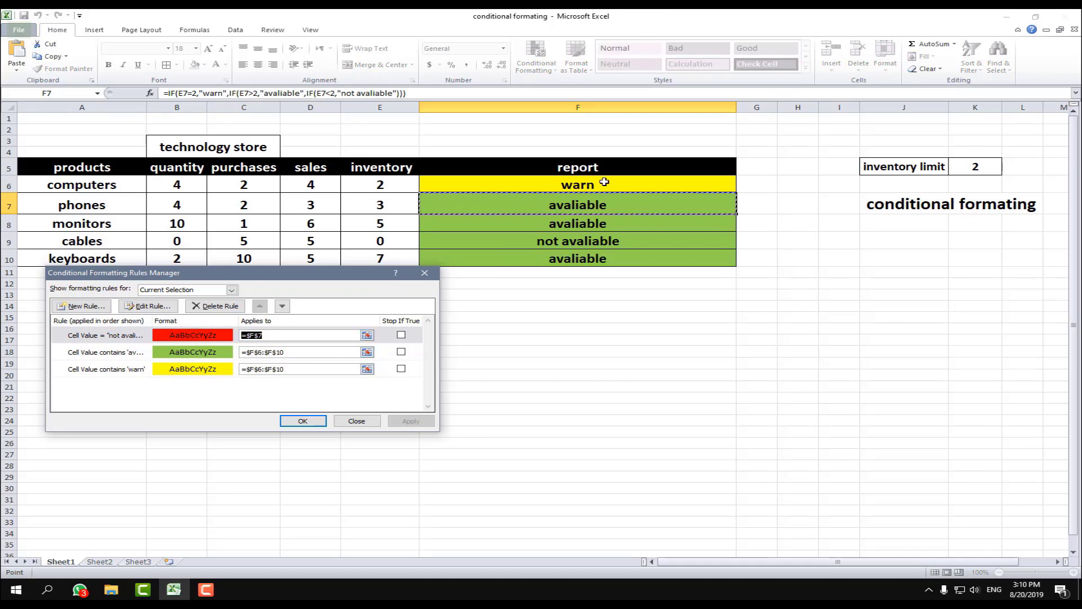
pyautogui.moveTo(604, 205); pyautogui.dragTo(613, 261)
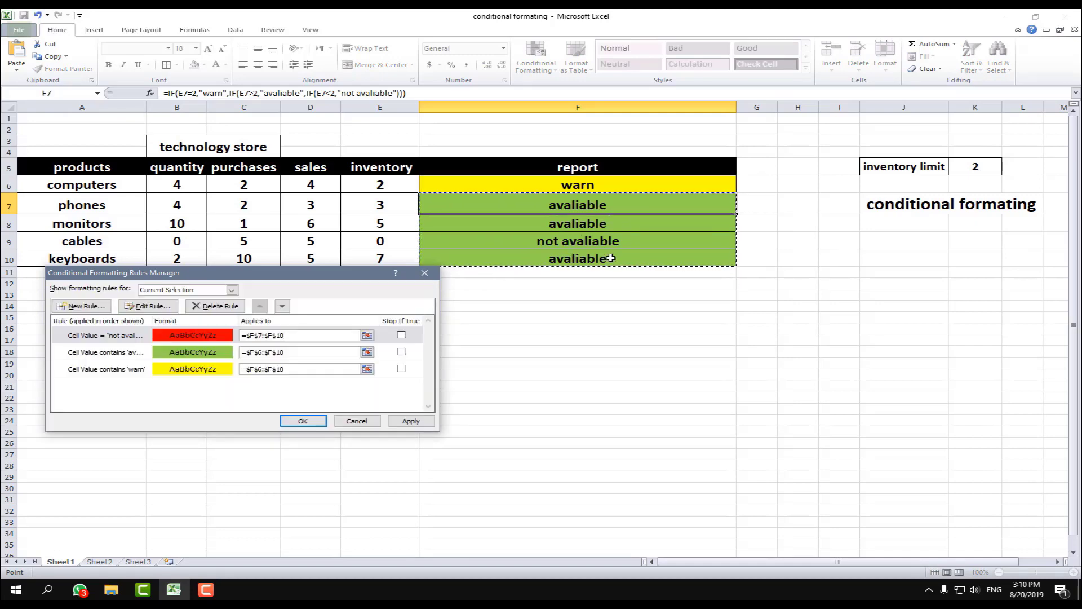
pyautogui.click(302, 421)
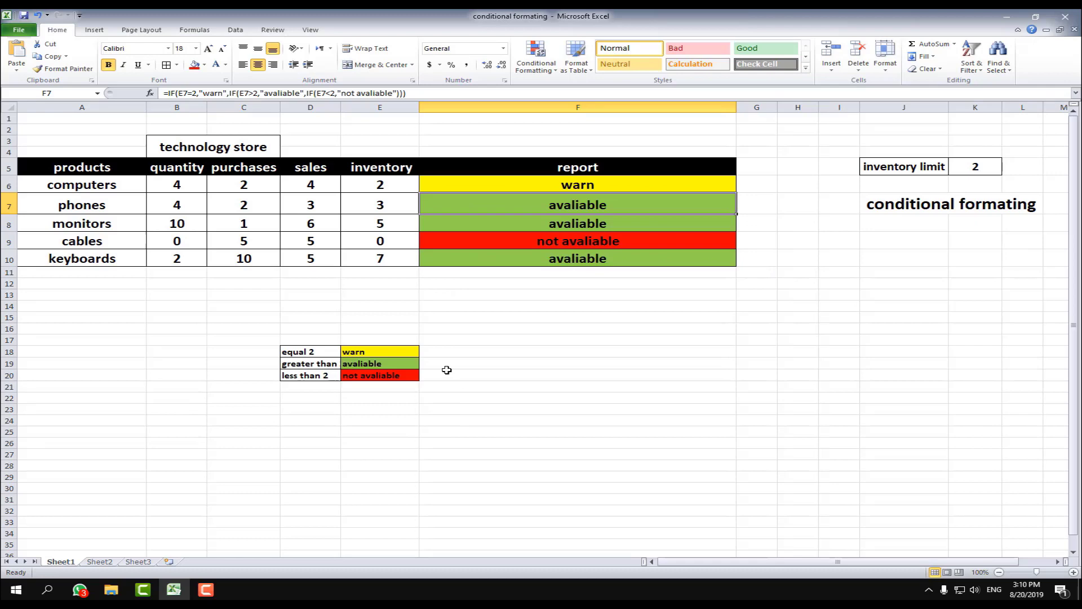
pyautogui.click(510, 420)
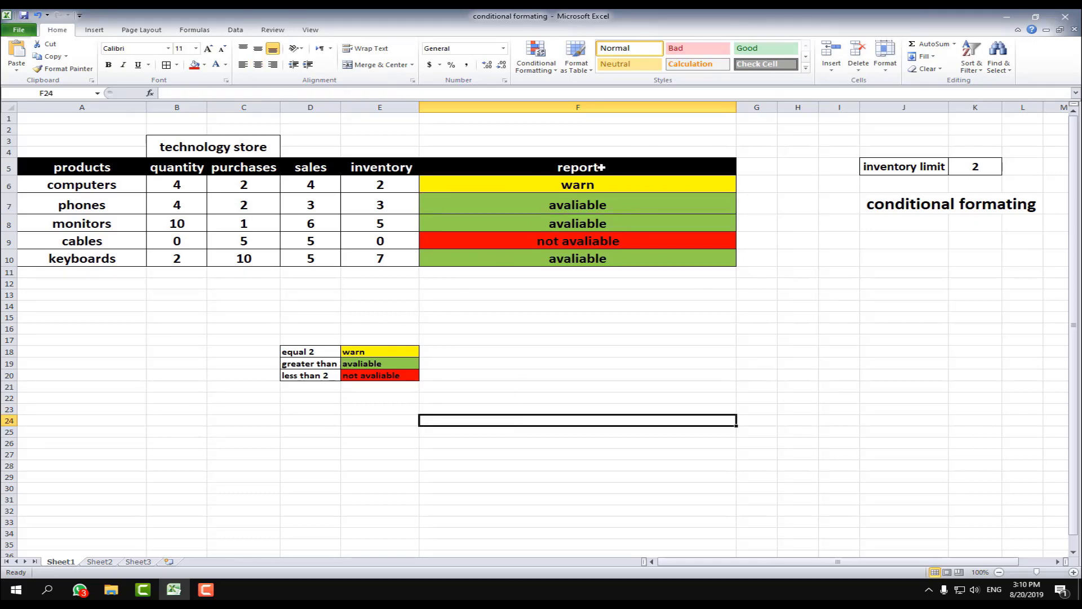